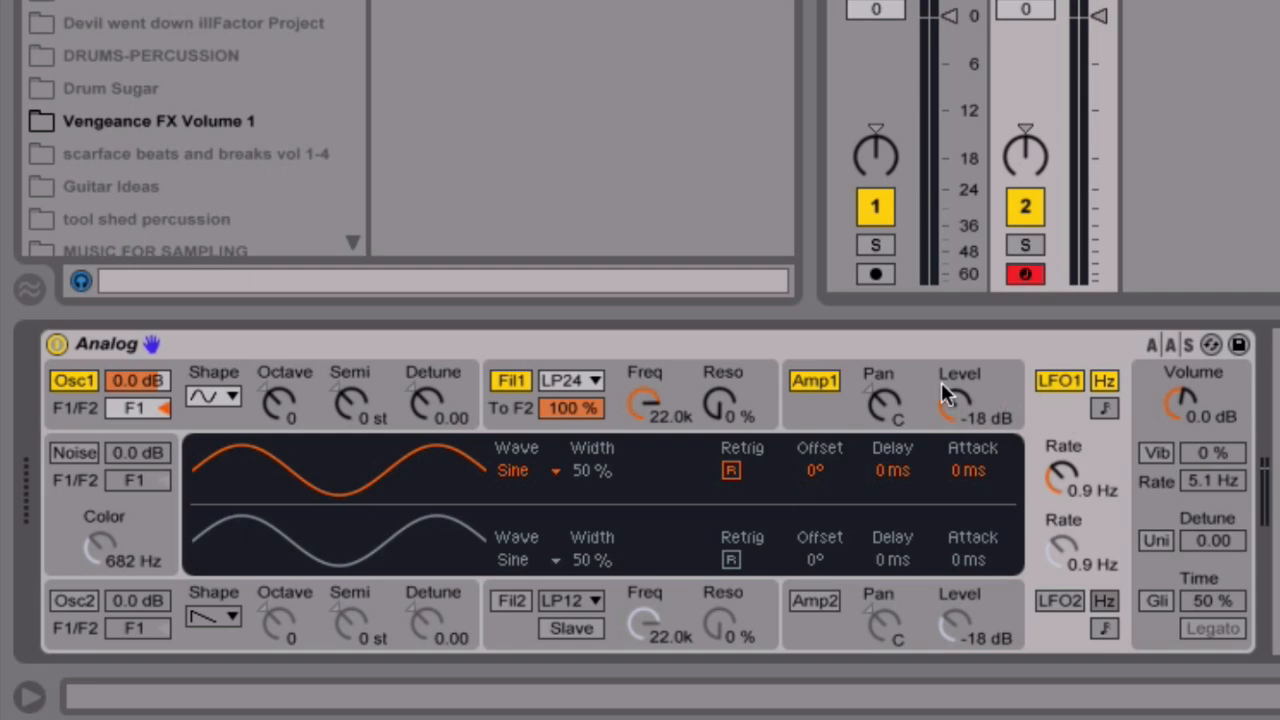
# Step: Shape the Amp1 envelope to a 1.99 s decay and 0.33 sustain, and set Osc1's octave to 1
pyautogui.click(812, 397)
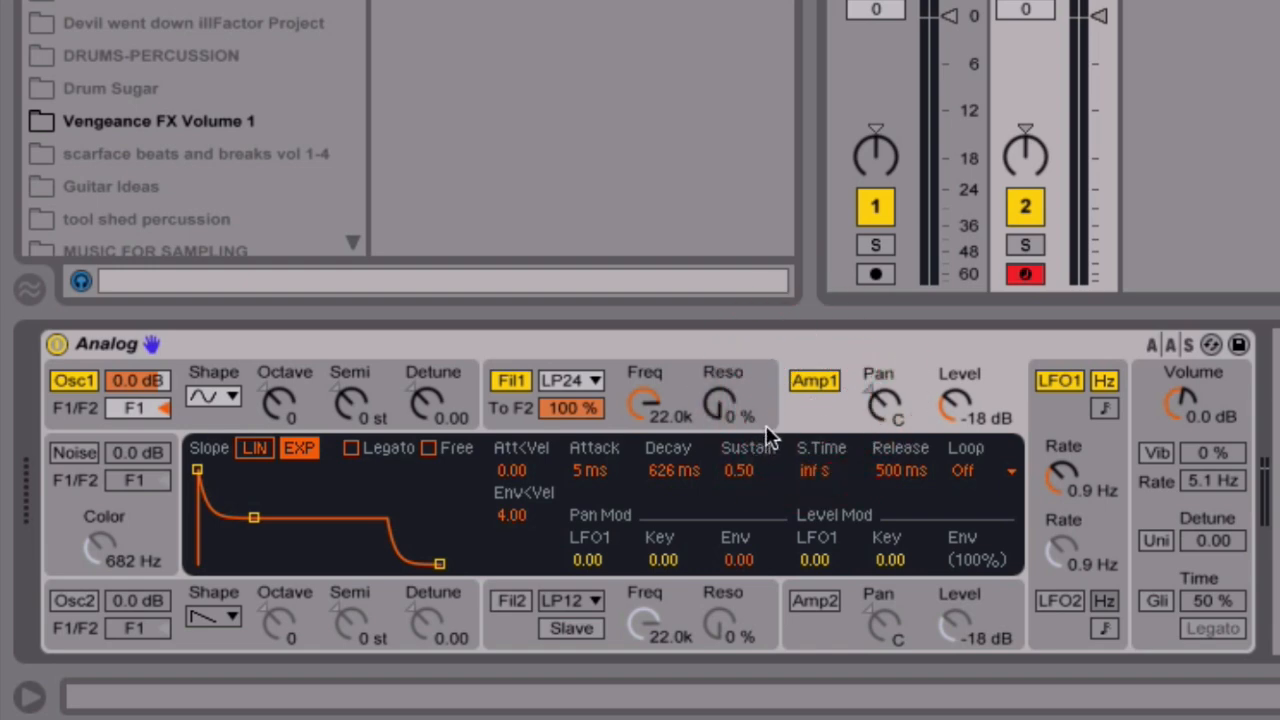
pyautogui.moveTo(256, 520)
pyautogui.mouseDown()
pyautogui.moveTo(291, 514)
pyautogui.moveTo(289, 497)
pyautogui.moveTo(267, 533)
pyautogui.mouseUp()
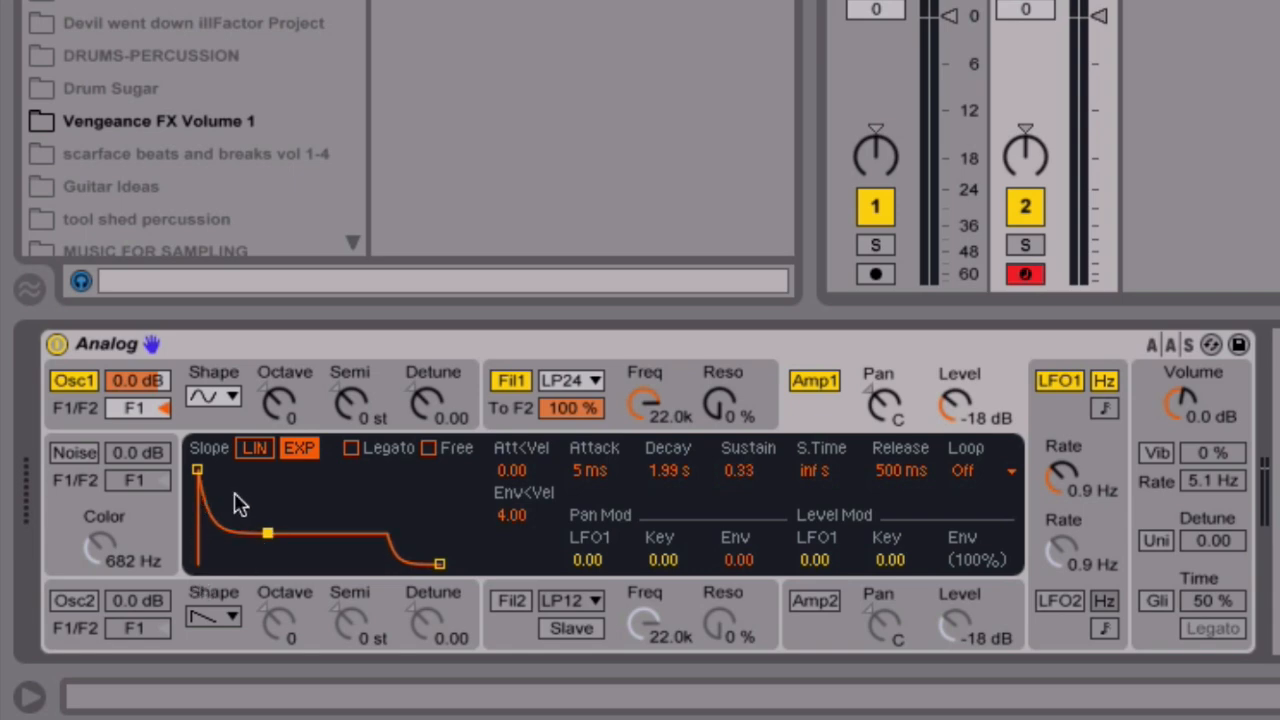
pyautogui.click(1060, 414)
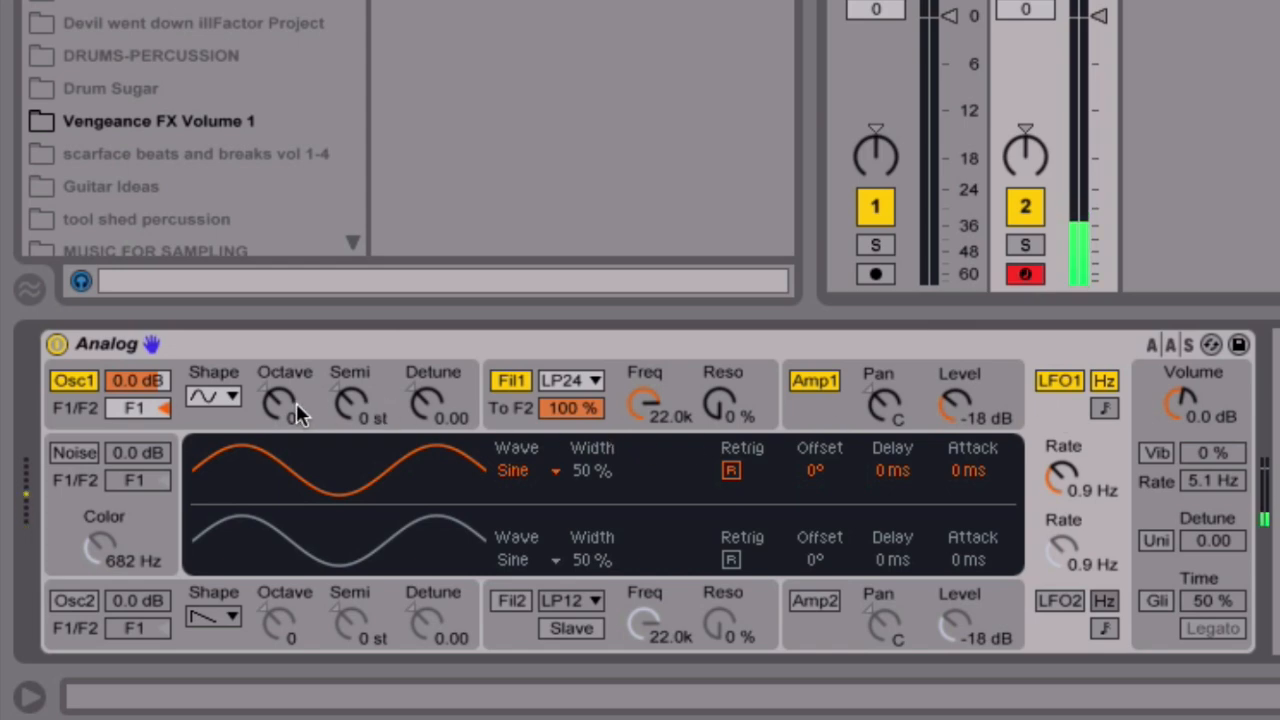
pyautogui.moveTo(296, 403); pyautogui.dragTo(286, 400)
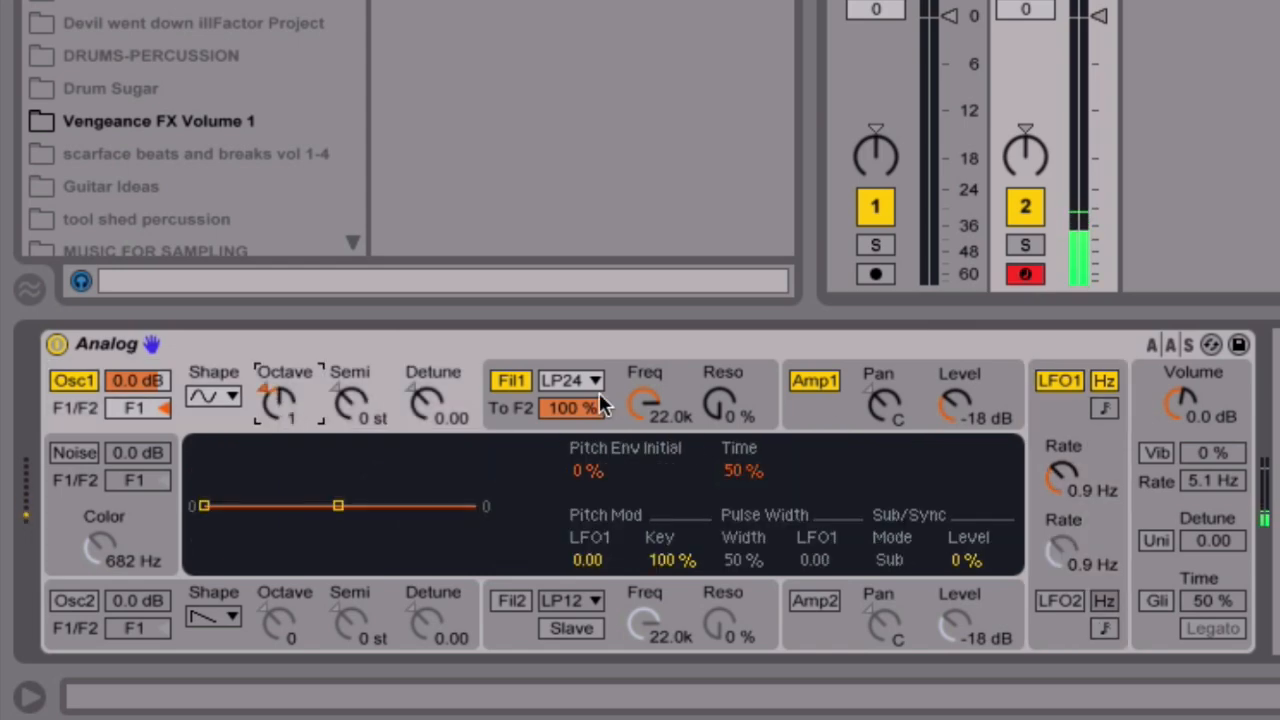
# Step: Review the Fil1 settings and available filter types, the Amp1 envelope and the LFO1 waveform settings
pyautogui.click(650, 396)
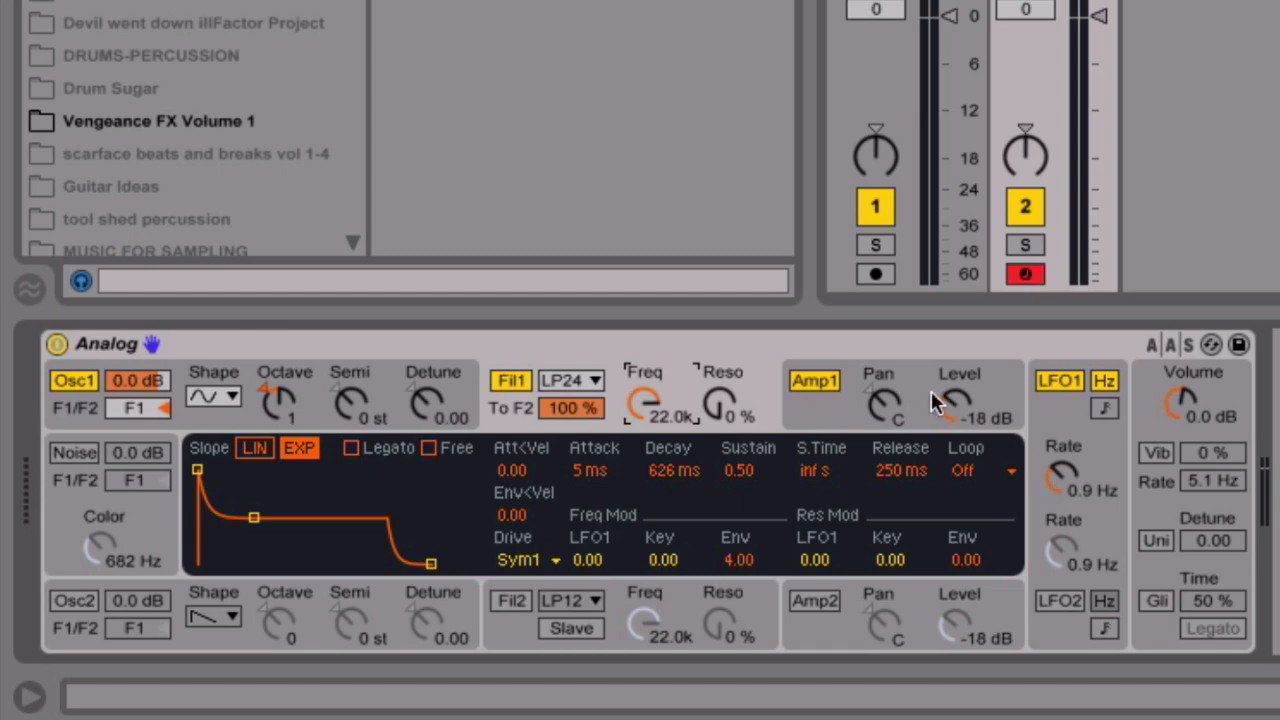
pyautogui.click(1062, 410)
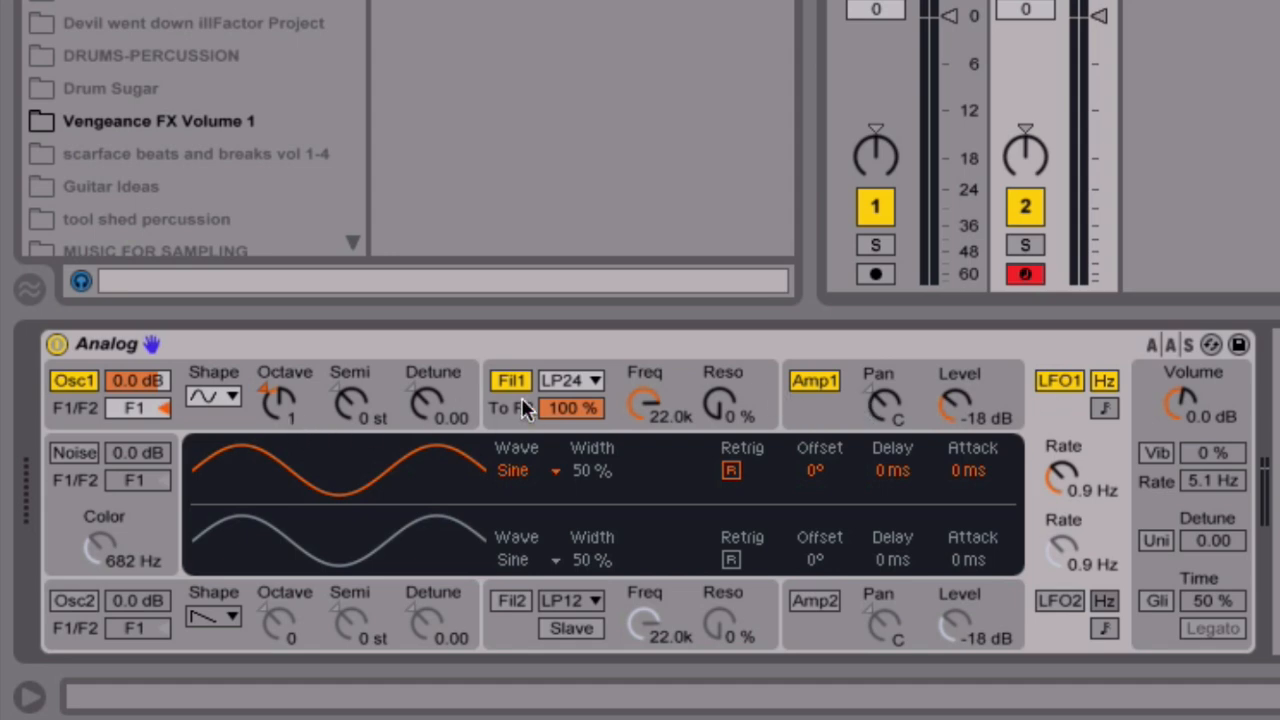
pyautogui.click(590, 382)
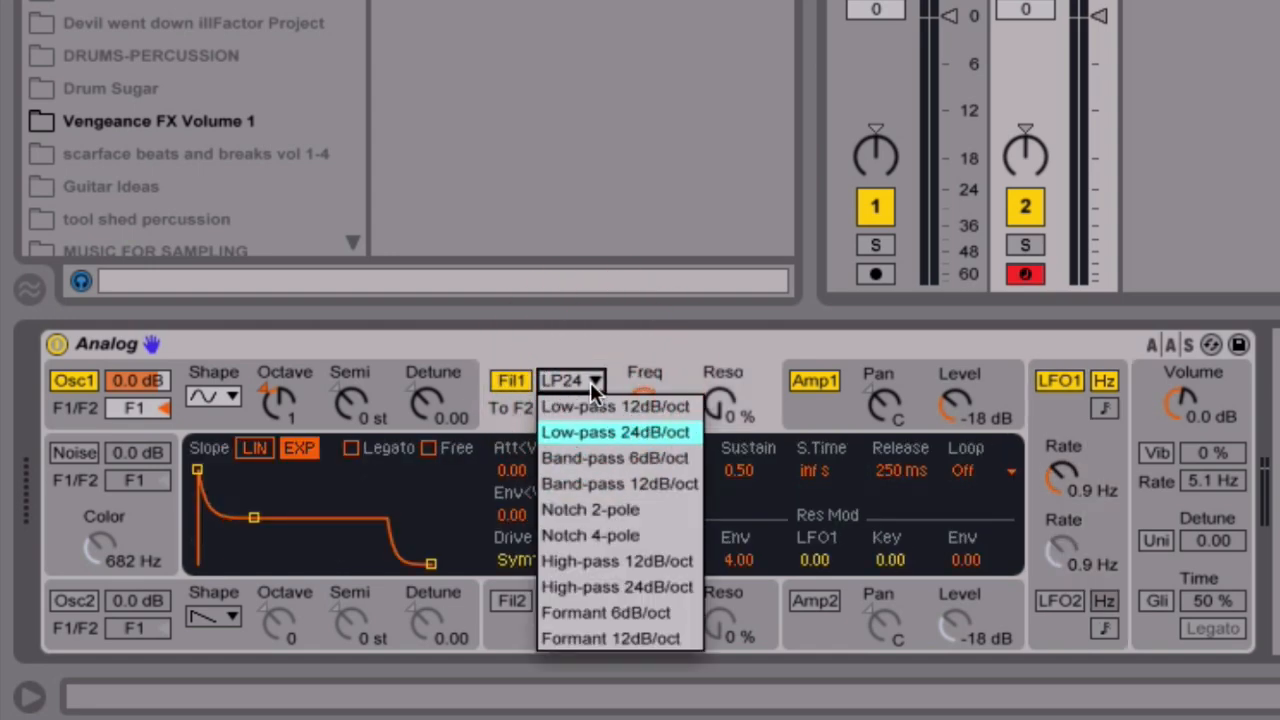
pyautogui.click(590, 382)
pyautogui.click(806, 410)
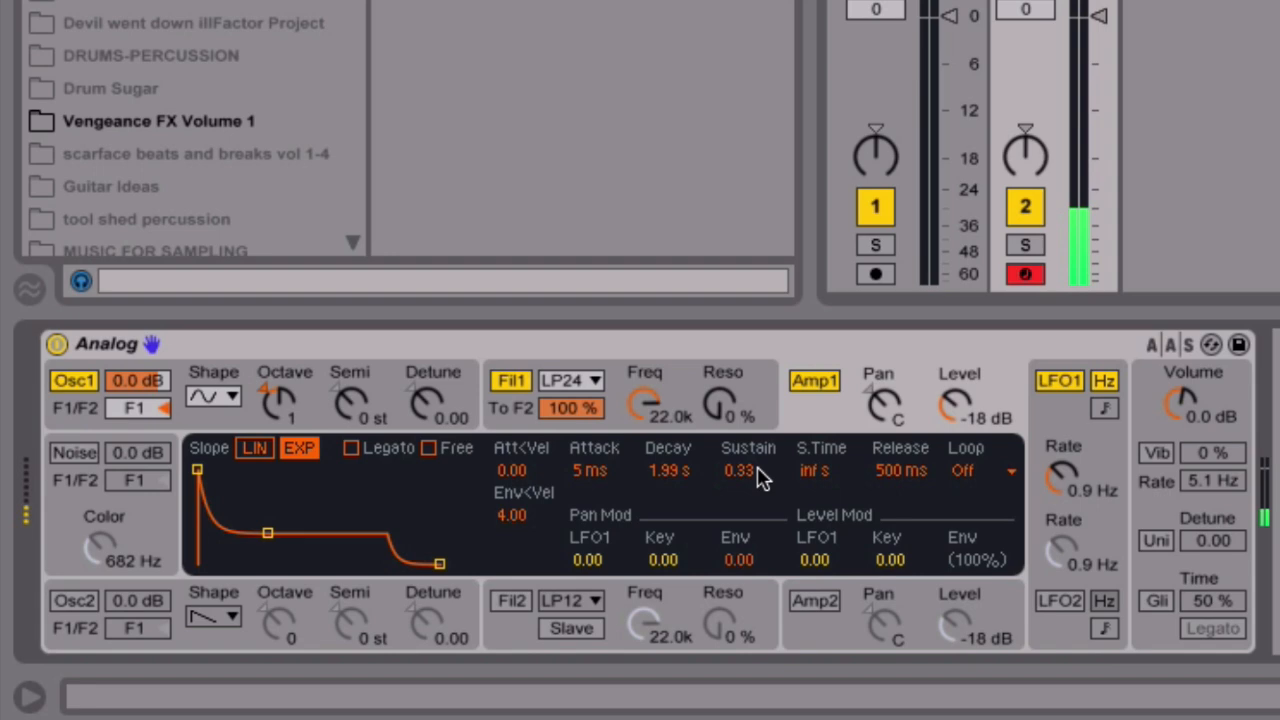
pyautogui.click(1046, 418)
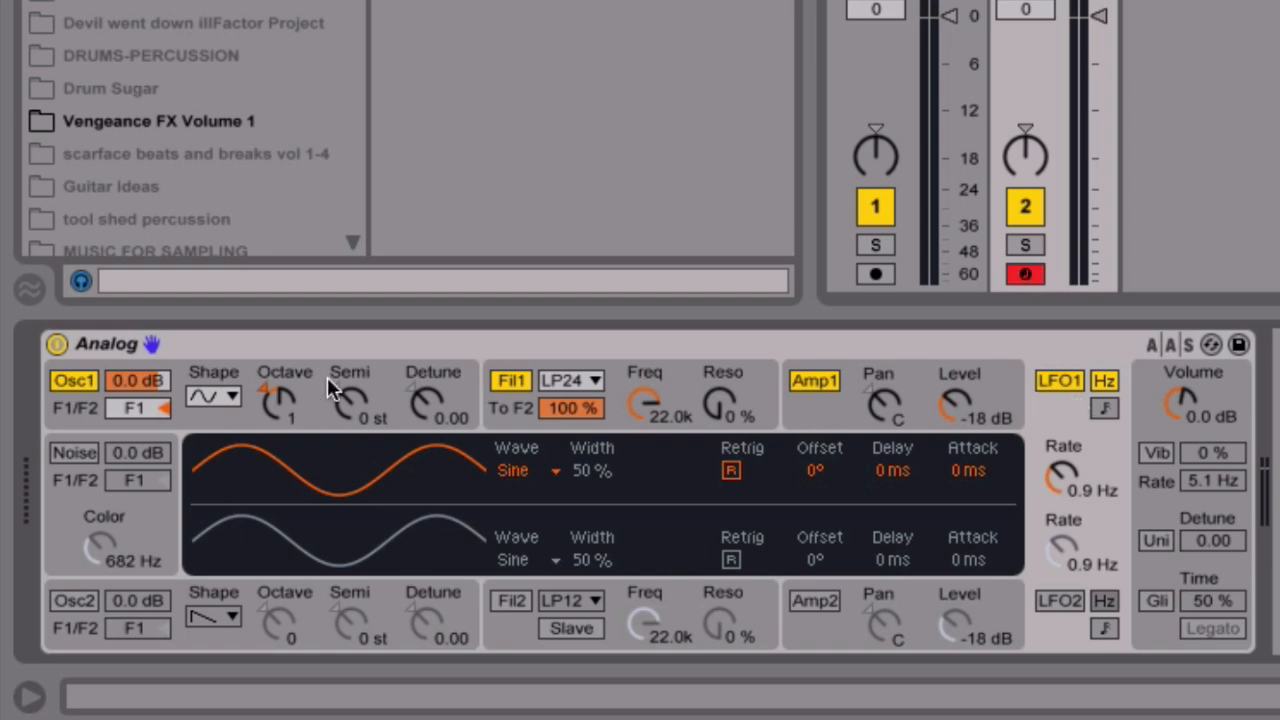
# Step: Set Osc1's LFO1 pitch modulation amount to 0.31
pyautogui.click(382, 368)
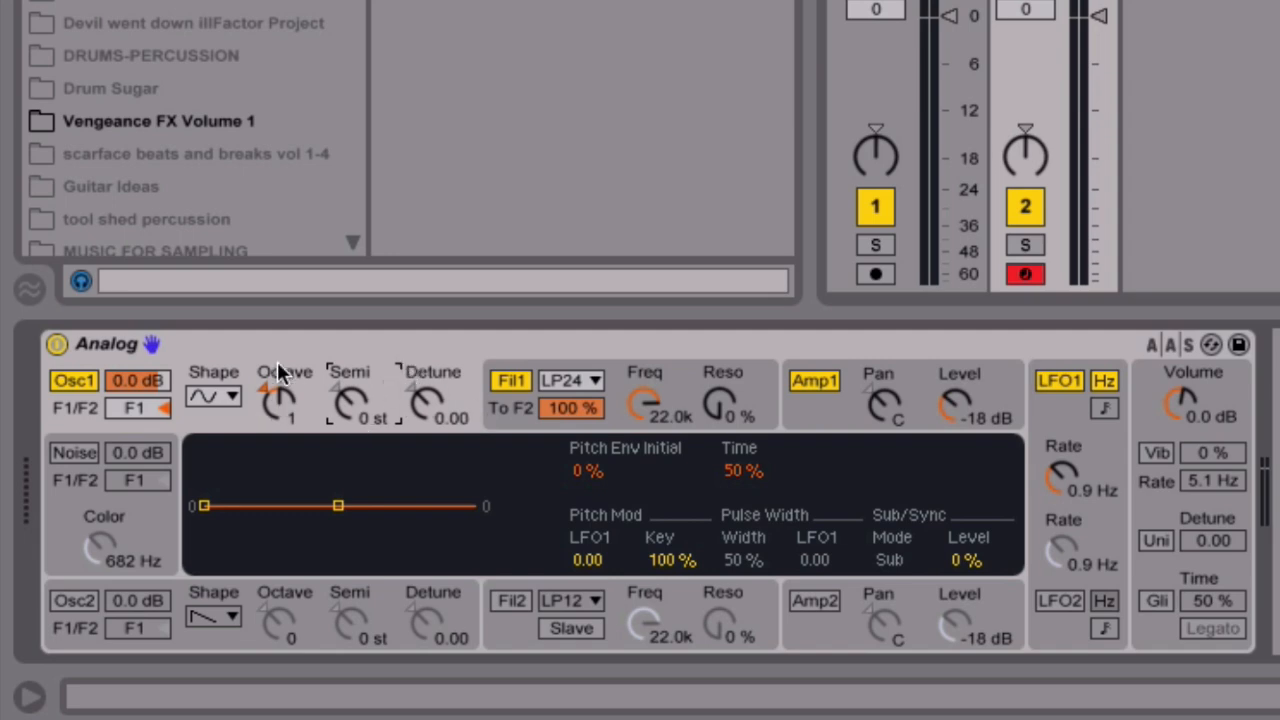
pyautogui.click(460, 385)
pyautogui.moveTo(590, 565)
pyautogui.mouseDown()
pyautogui.moveTo(590, 541)
pyautogui.moveTo(591, 566)
pyautogui.mouseUp()
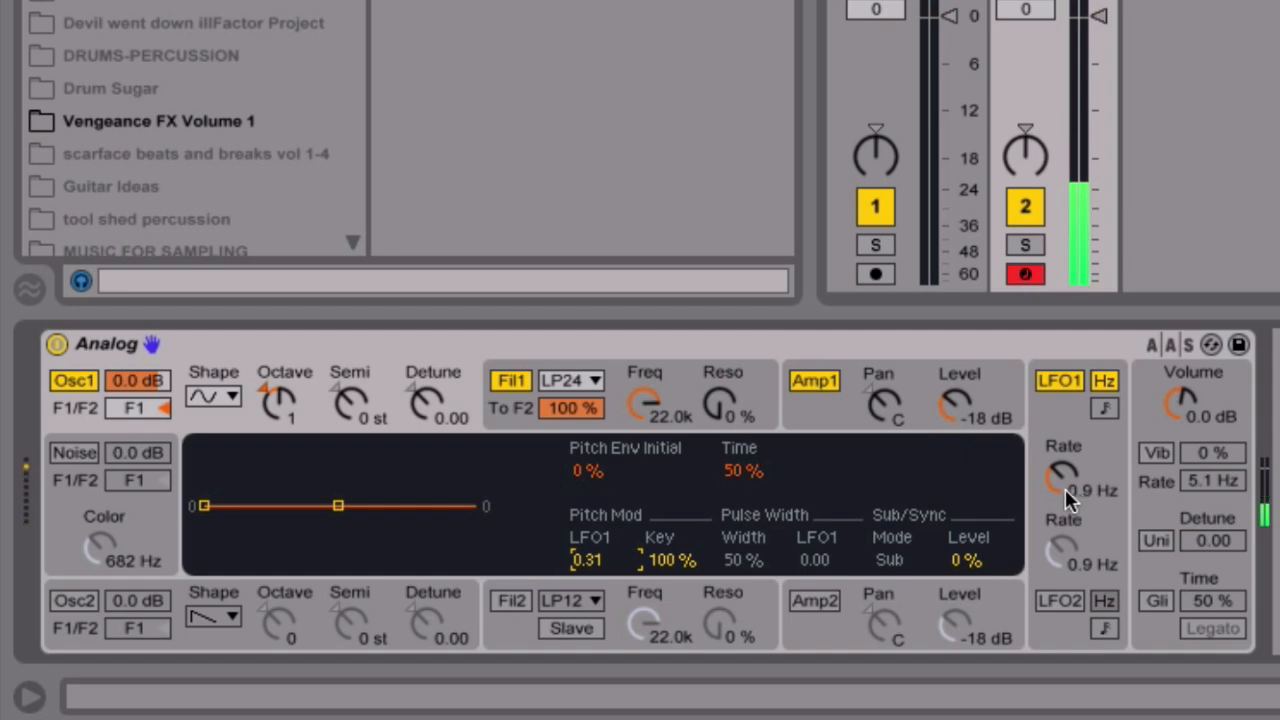
# Step: Sweep the LFO1 rate up, down and up again, ending at 5.3 Hz
pyautogui.moveTo(1065, 489); pyautogui.dragTo(1065, 431)
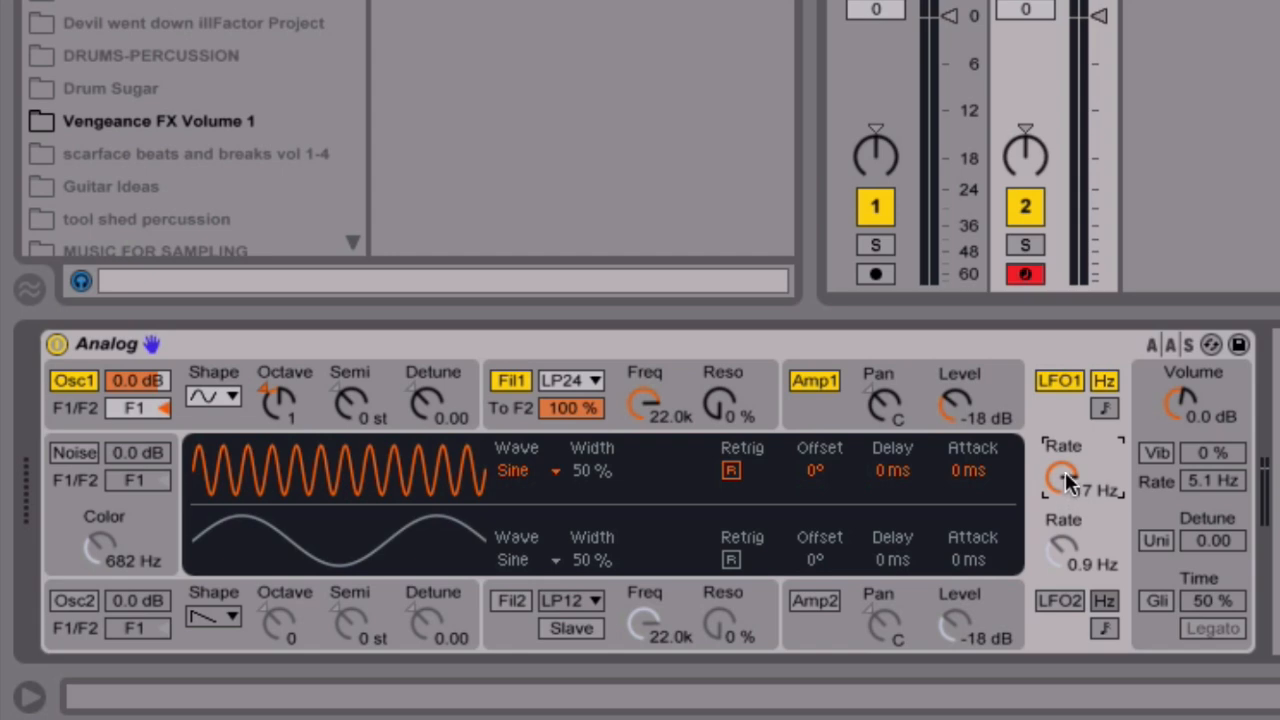
pyautogui.moveTo(1065, 471); pyautogui.dragTo(1065, 566)
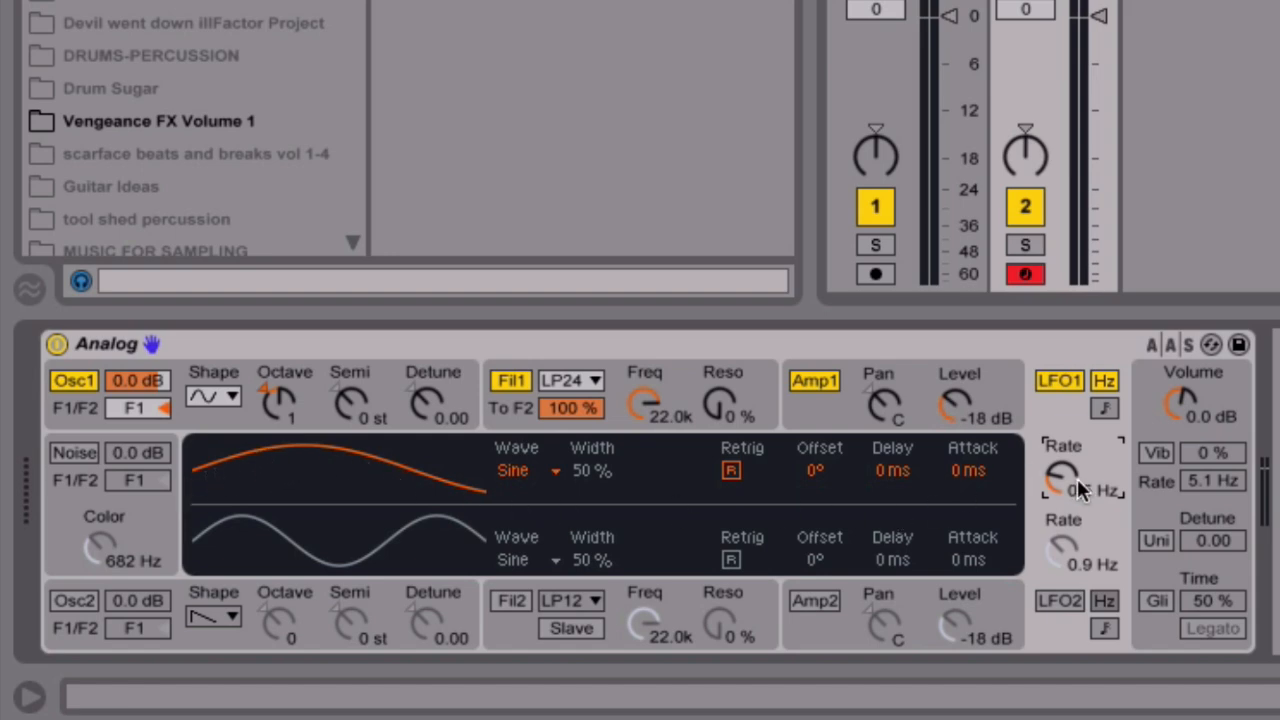
pyautogui.moveTo(1070, 478); pyautogui.dragTo(1070, 401)
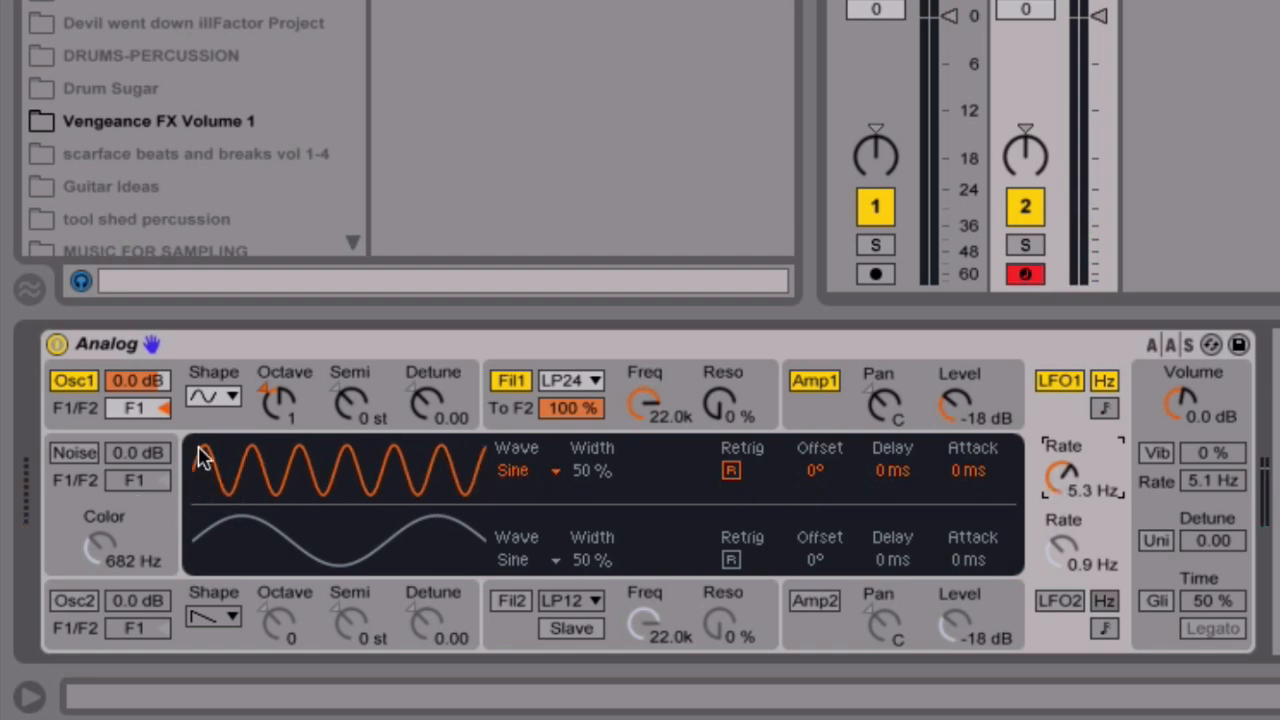
# Step: Change the LFO1 wave to Rect and set its rate to 7.8 Hz
pyautogui.click(505, 471)
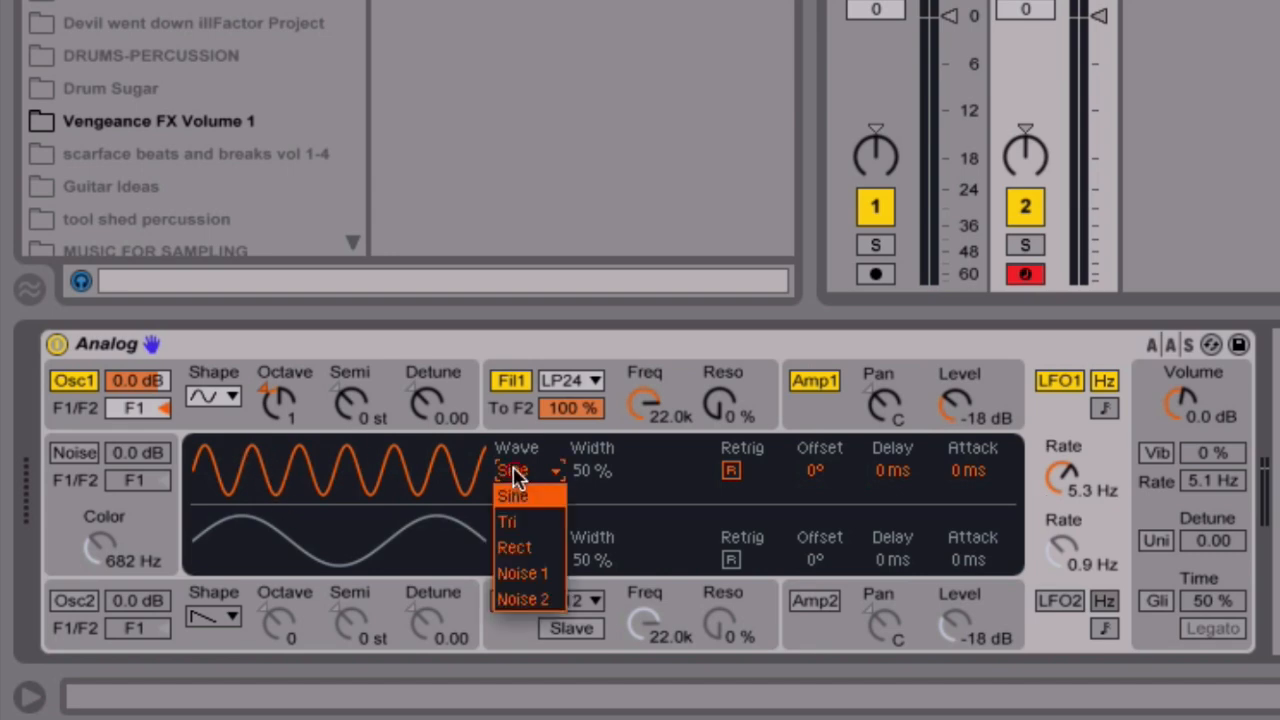
pyautogui.click(542, 556)
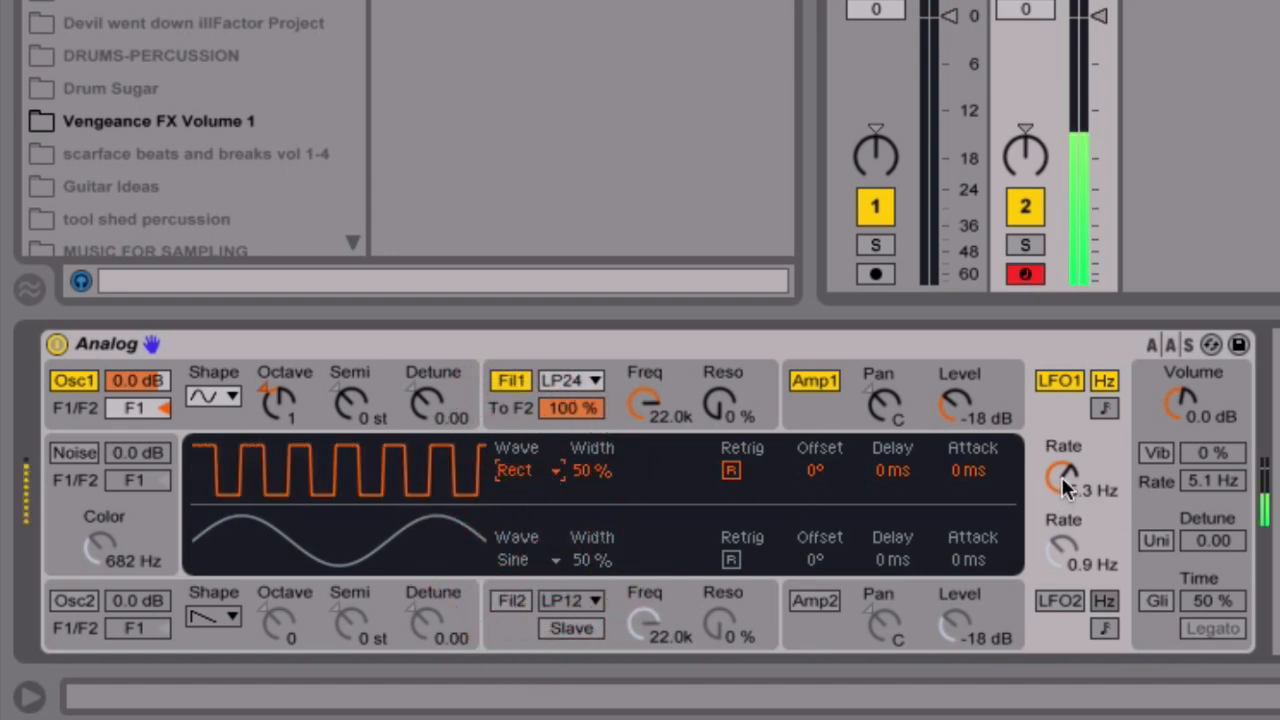
pyautogui.moveTo(1061, 476)
pyautogui.mouseDown()
pyautogui.moveTo(1061, 545)
pyautogui.moveTo(1061, 472)
pyautogui.mouseUp()
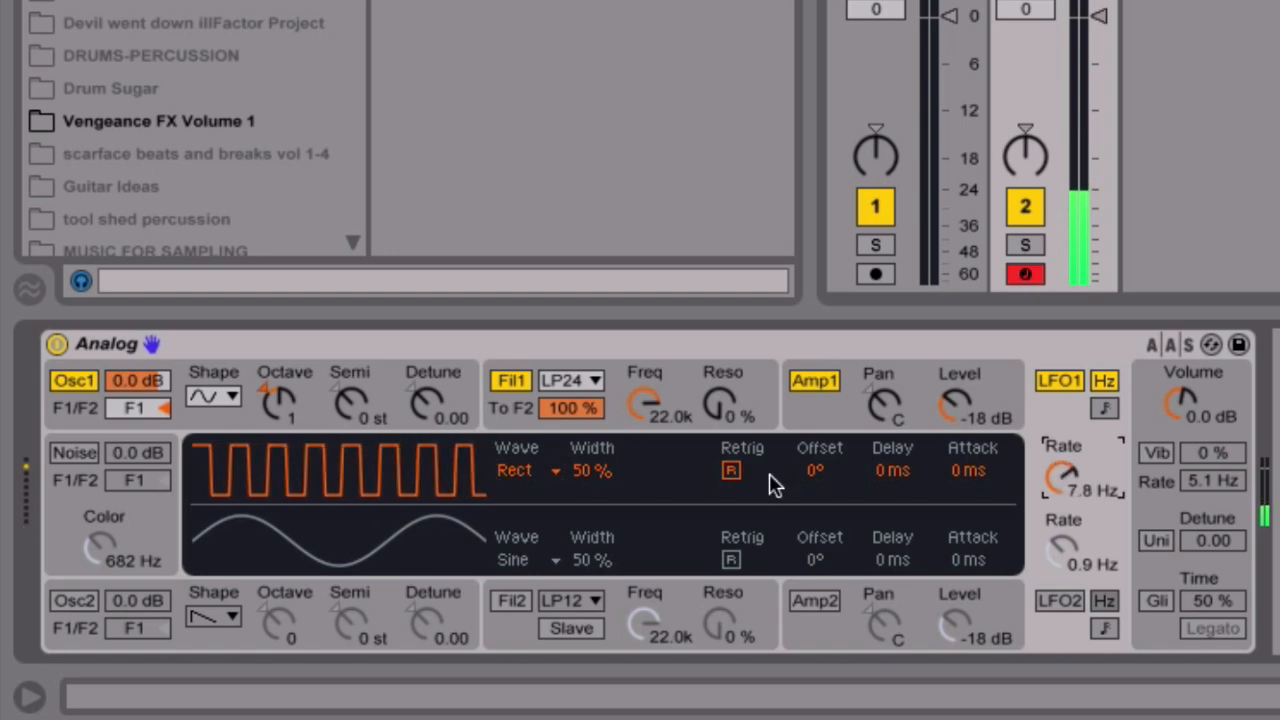
# Step: Change the LFO1 wave to Tri and set its rate to 7.3 Hz
pyautogui.click(517, 470)
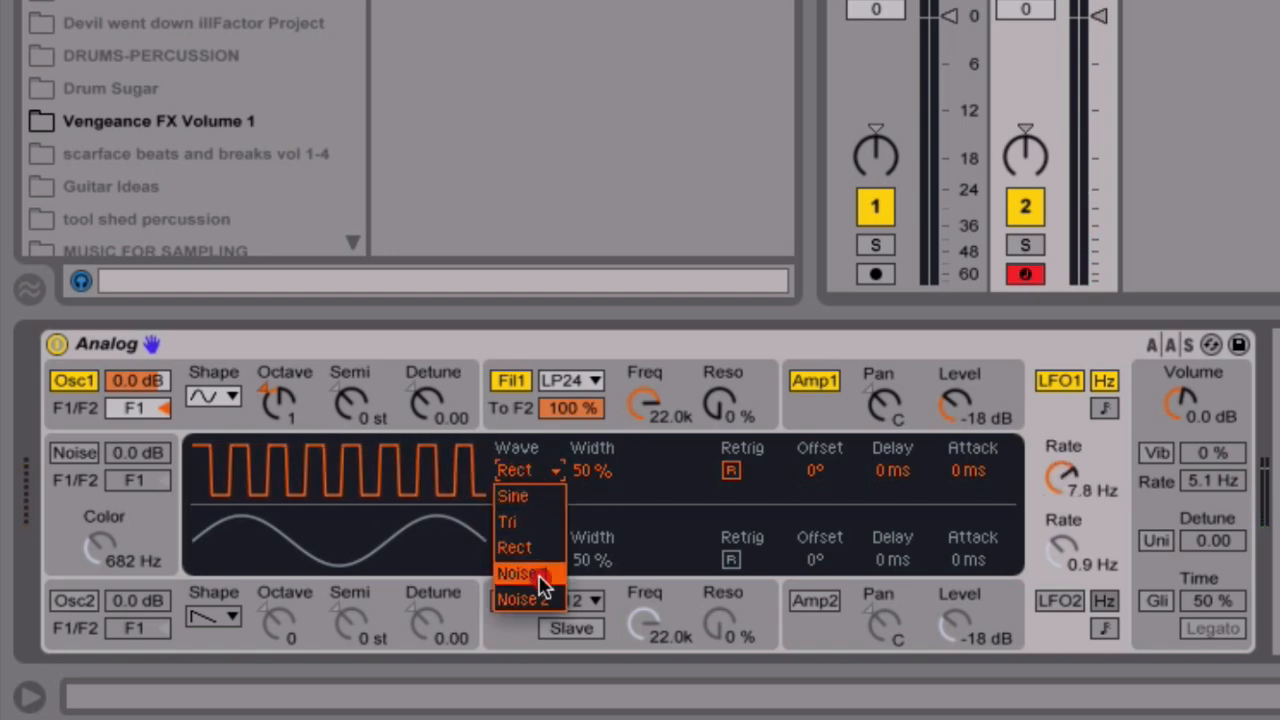
pyautogui.click(545, 522)
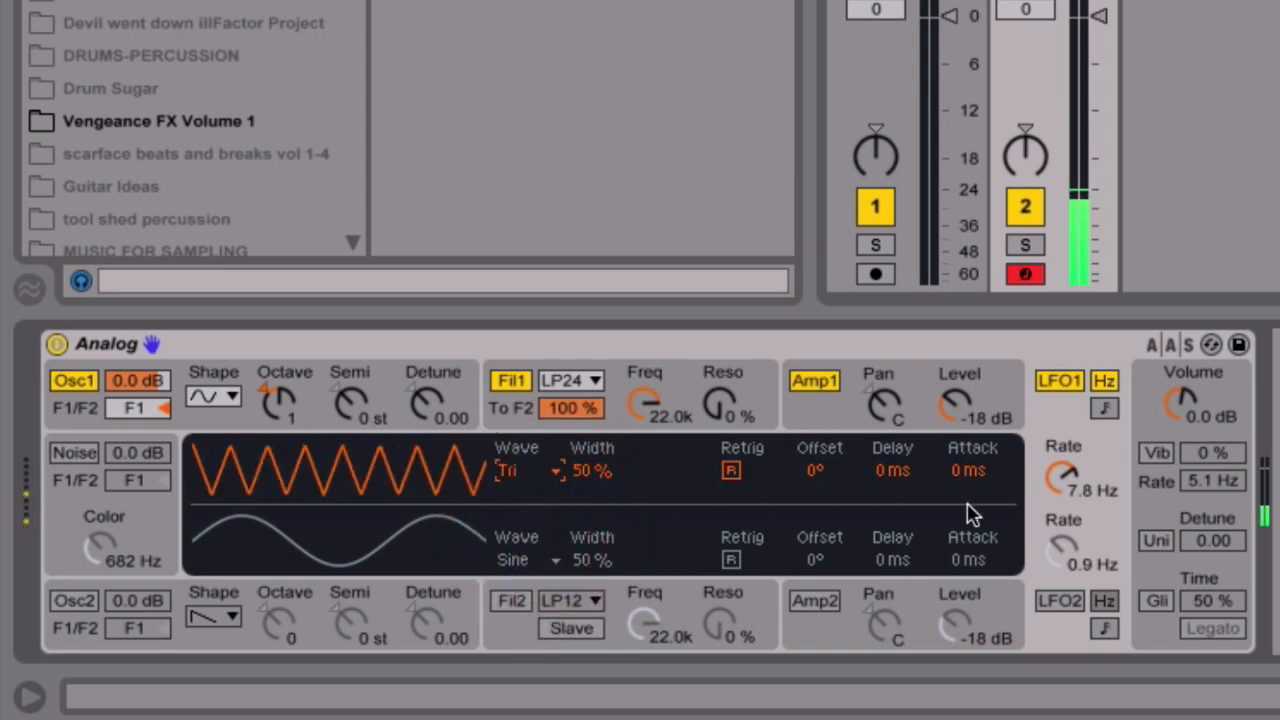
pyautogui.moveTo(1070, 471)
pyautogui.mouseDown()
pyautogui.moveTo(1070, 440)
pyautogui.moveTo(1070, 500)
pyautogui.moveTo(1070, 462)
pyautogui.mouseUp()
# Step: Change the LFO1 wave to Noise 1 and set its rate to 17 Hz
pyautogui.click(520, 478)
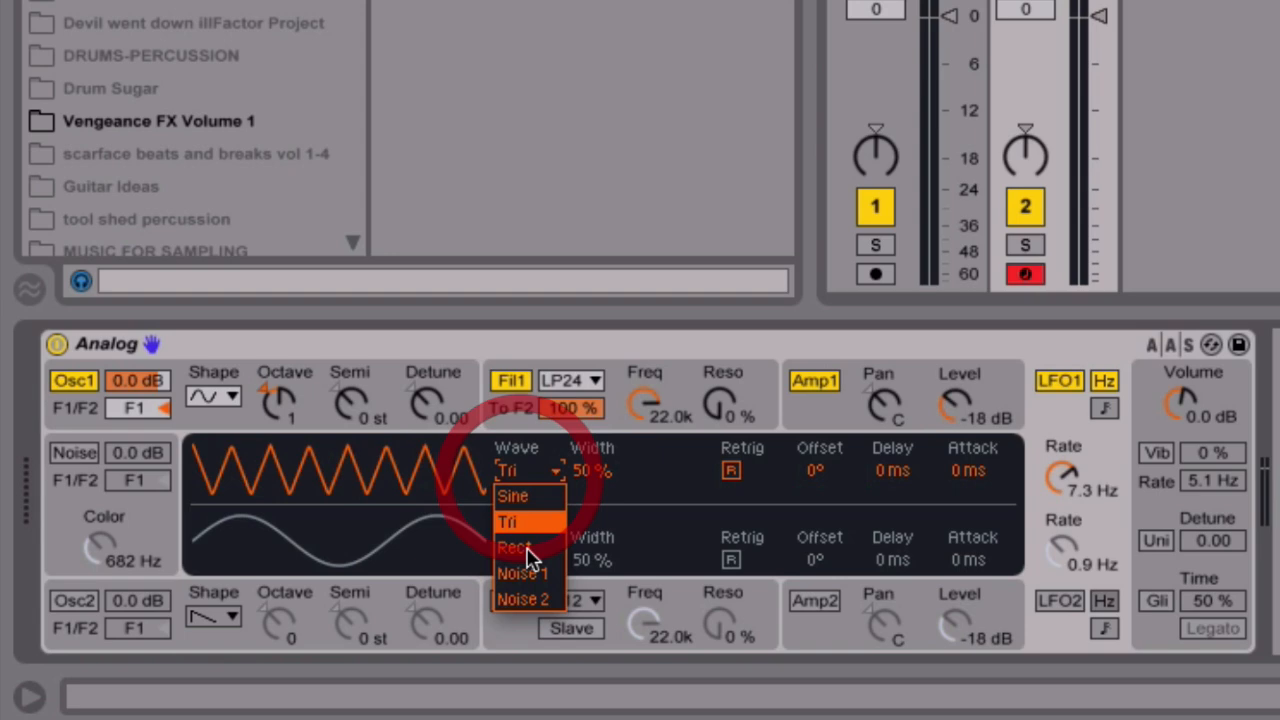
pyautogui.click(527, 572)
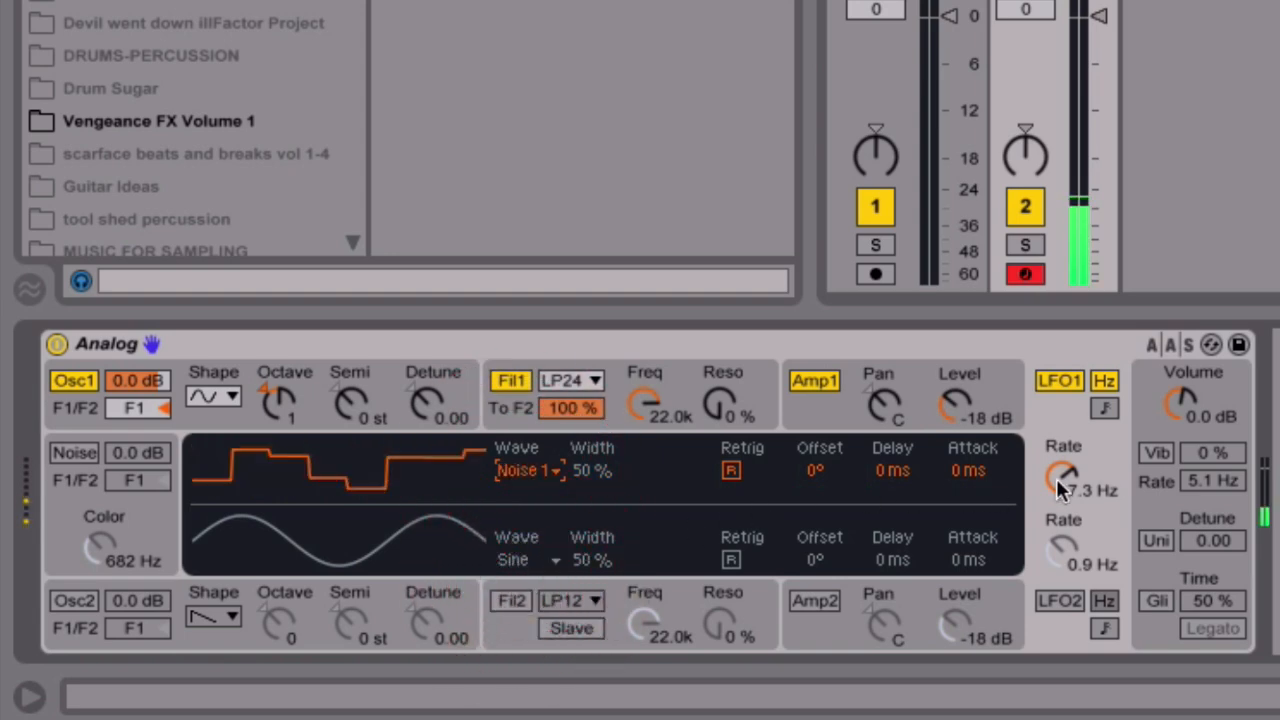
pyautogui.moveTo(1057, 478); pyautogui.dragTo(1057, 450)
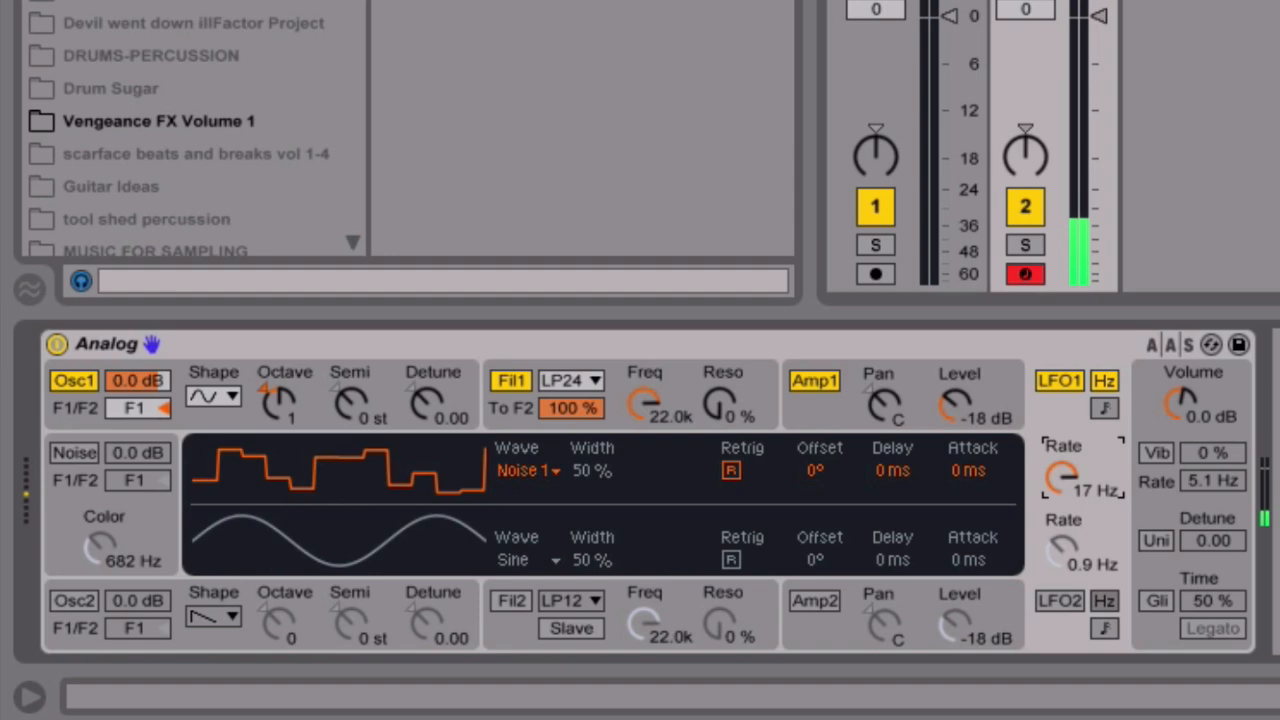
# Step: Change the LFO1 wave to Sine and set its rate to 1.2 Hz
pyautogui.click(528, 470)
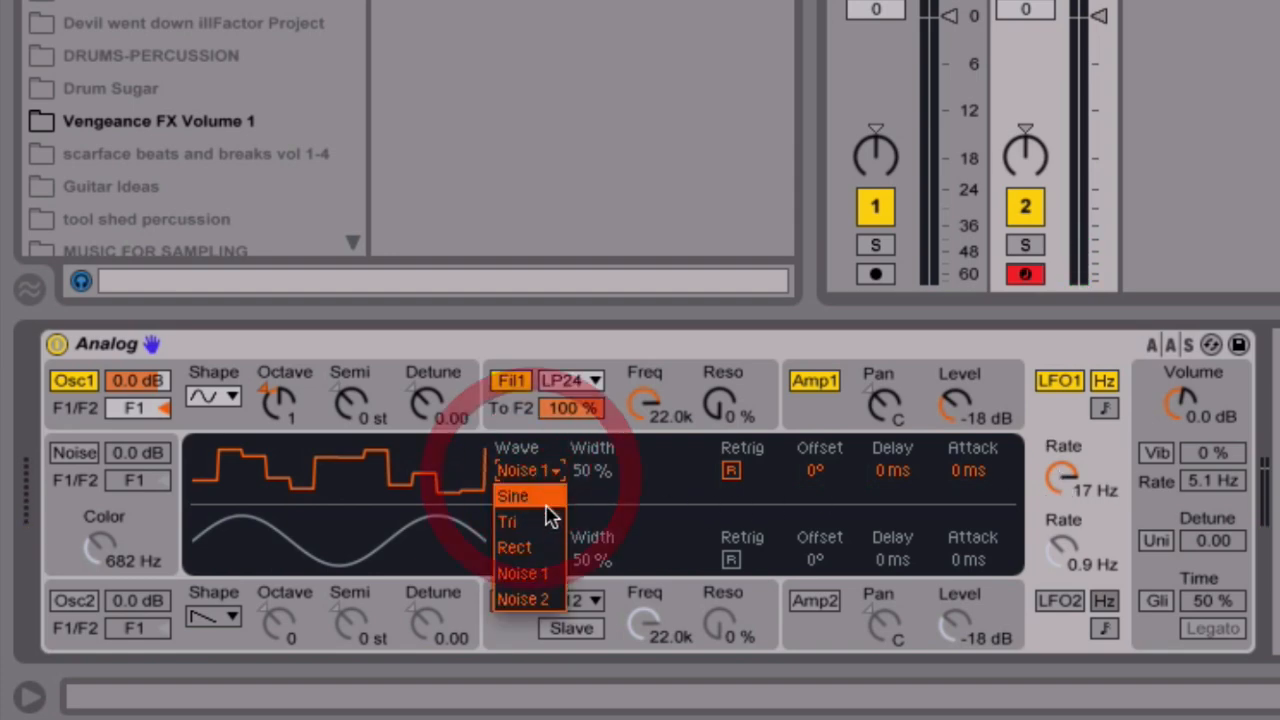
pyautogui.click(550, 500)
pyautogui.moveTo(1070, 463); pyautogui.dragTo(1070, 527)
# Step: Set Osc1's LFO1 pitch modulation to 1.00 and speed the LFO1 rate up to 17 Hz
pyautogui.click(365, 375)
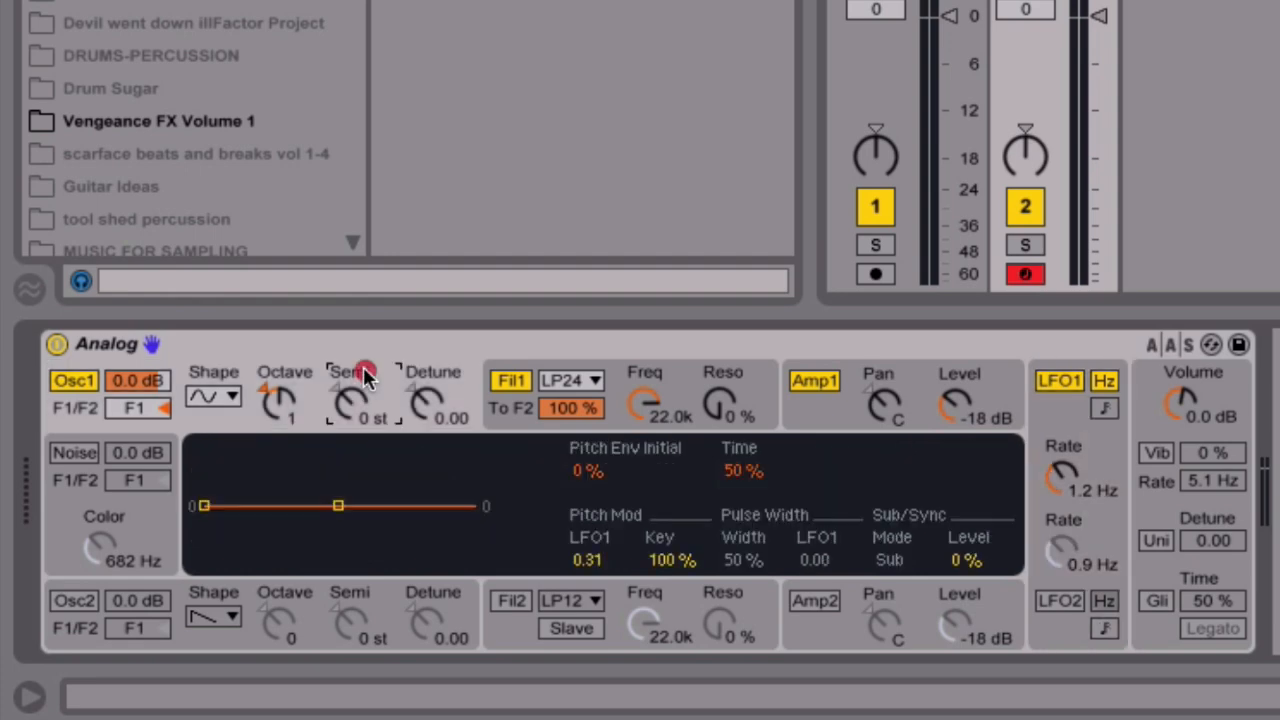
pyautogui.click(592, 562)
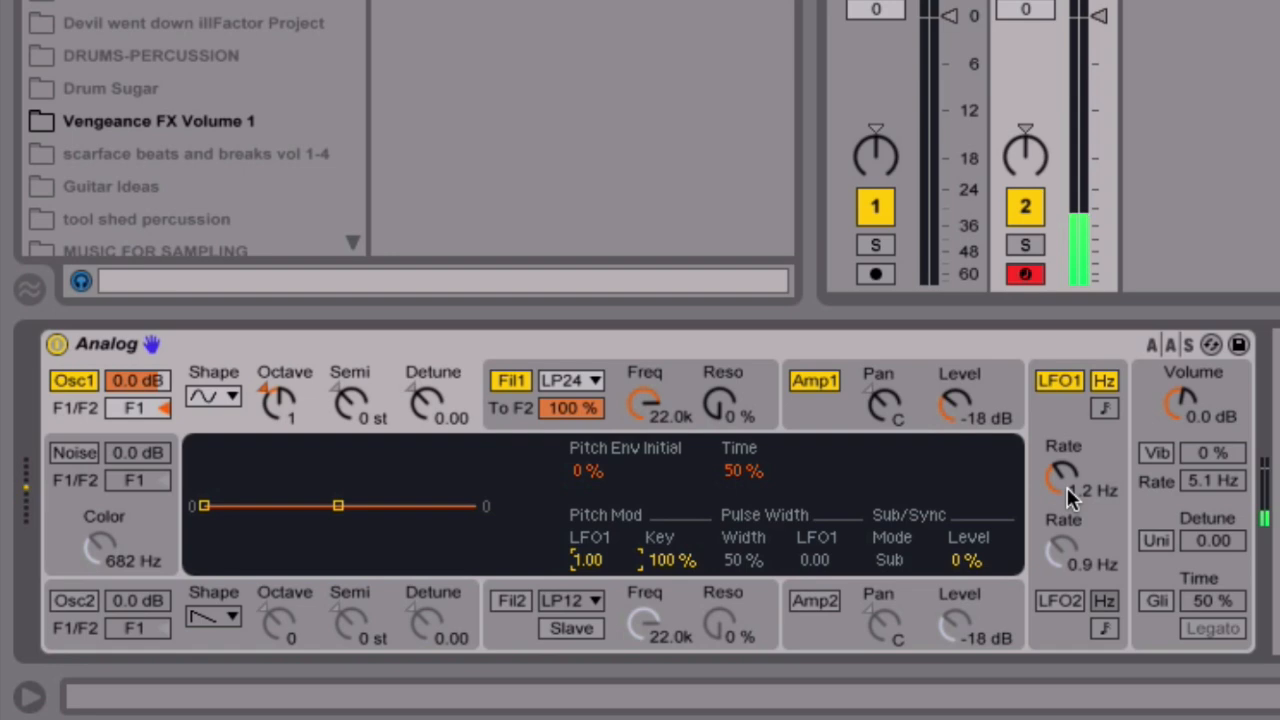
pyautogui.moveTo(1067, 487); pyautogui.dragTo(1067, 443)
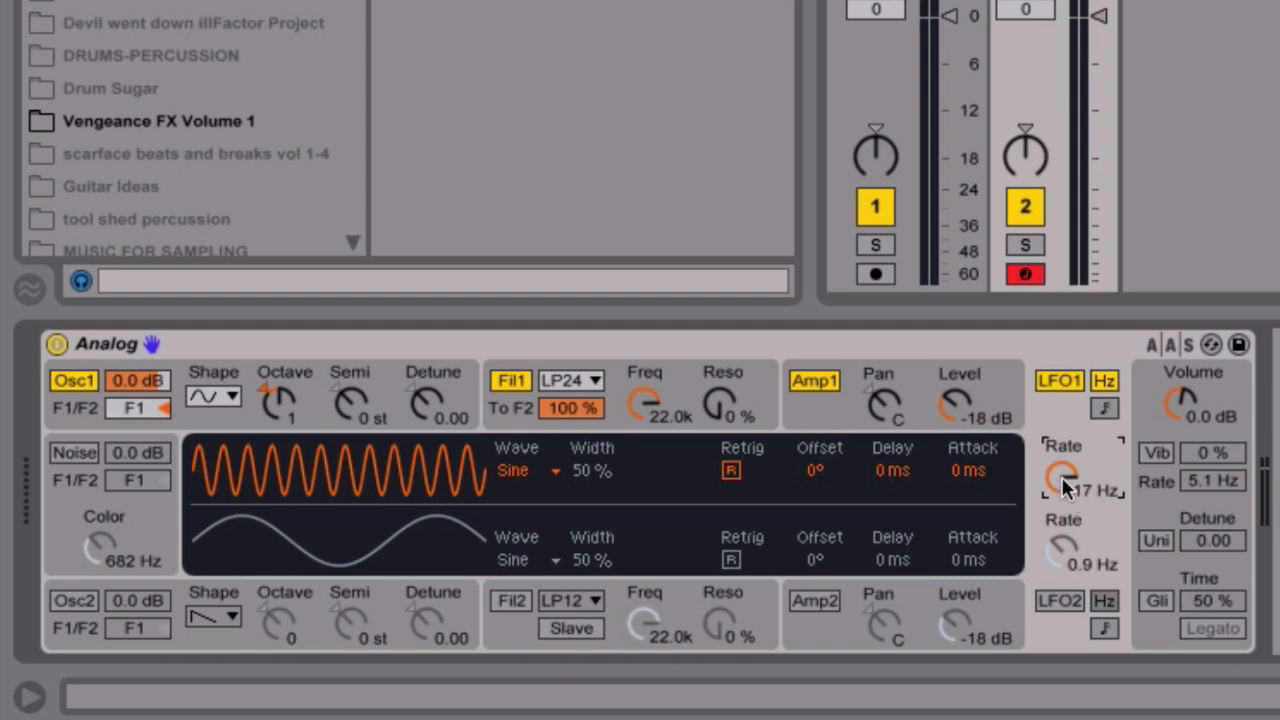
pyautogui.moveTo(1065, 485); pyautogui.dragTo(1068, 433)
# Step: Give Osc1 a negative LFO1 pitch modulation amount and slow the LFO1 rate to 1.6 Hz
pyautogui.click(308, 409)
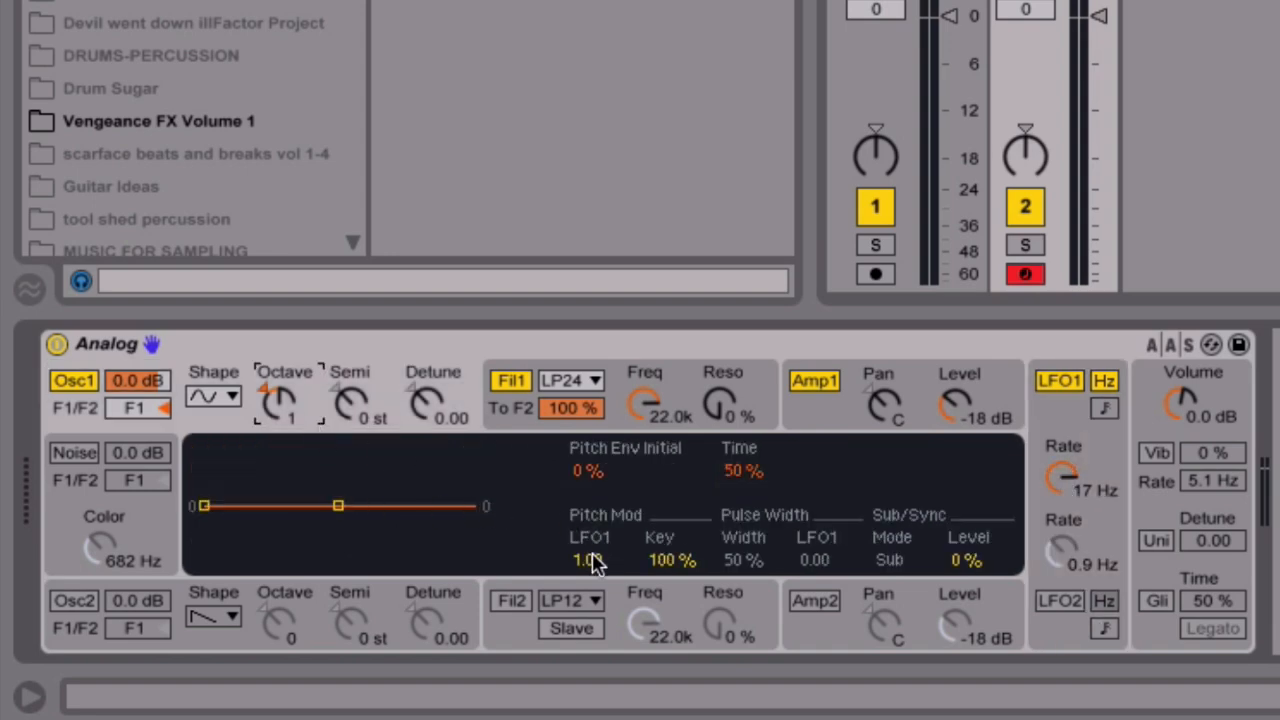
pyautogui.moveTo(586, 557); pyautogui.dragTo(590, 565)
pyautogui.moveTo(1065, 480)
pyautogui.mouseDown()
pyautogui.moveTo(1065, 494)
pyautogui.moveTo(1065, 482)
pyautogui.mouseUp()
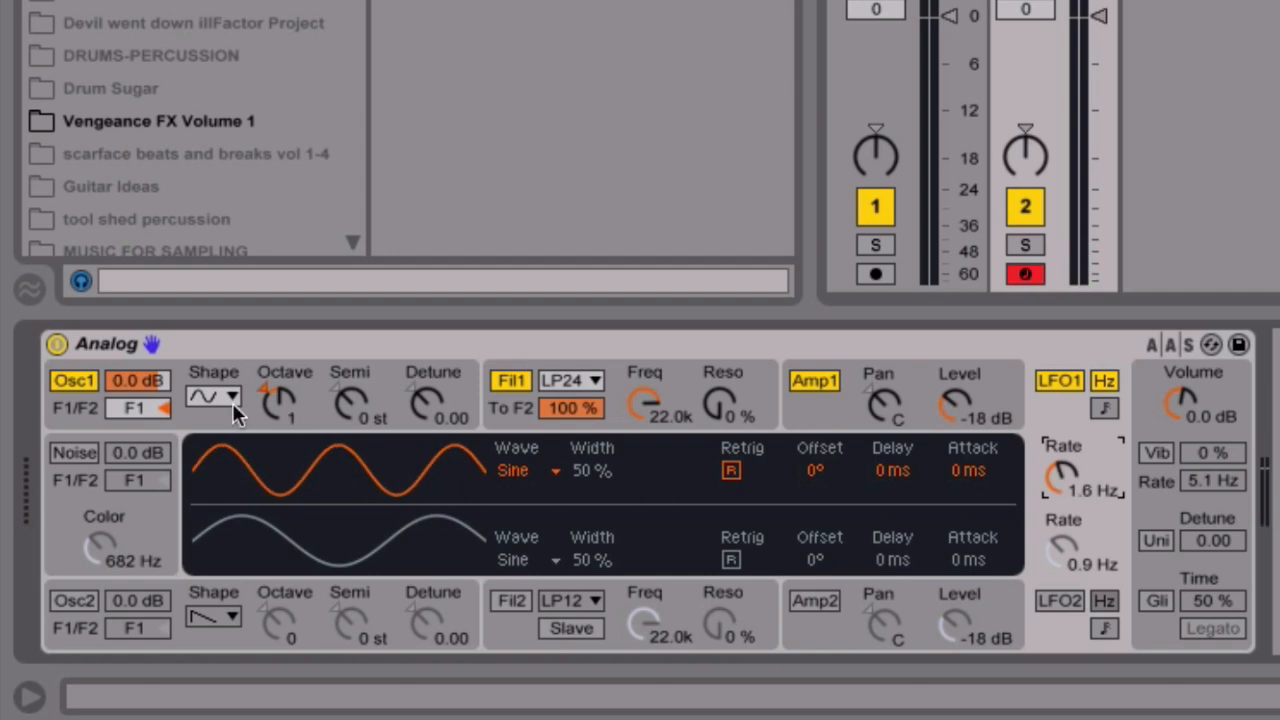
# Step: Reset Osc1's LFO1 pitch modulation amount to 0.00
pyautogui.click(220, 425)
pyautogui.click(592, 561)
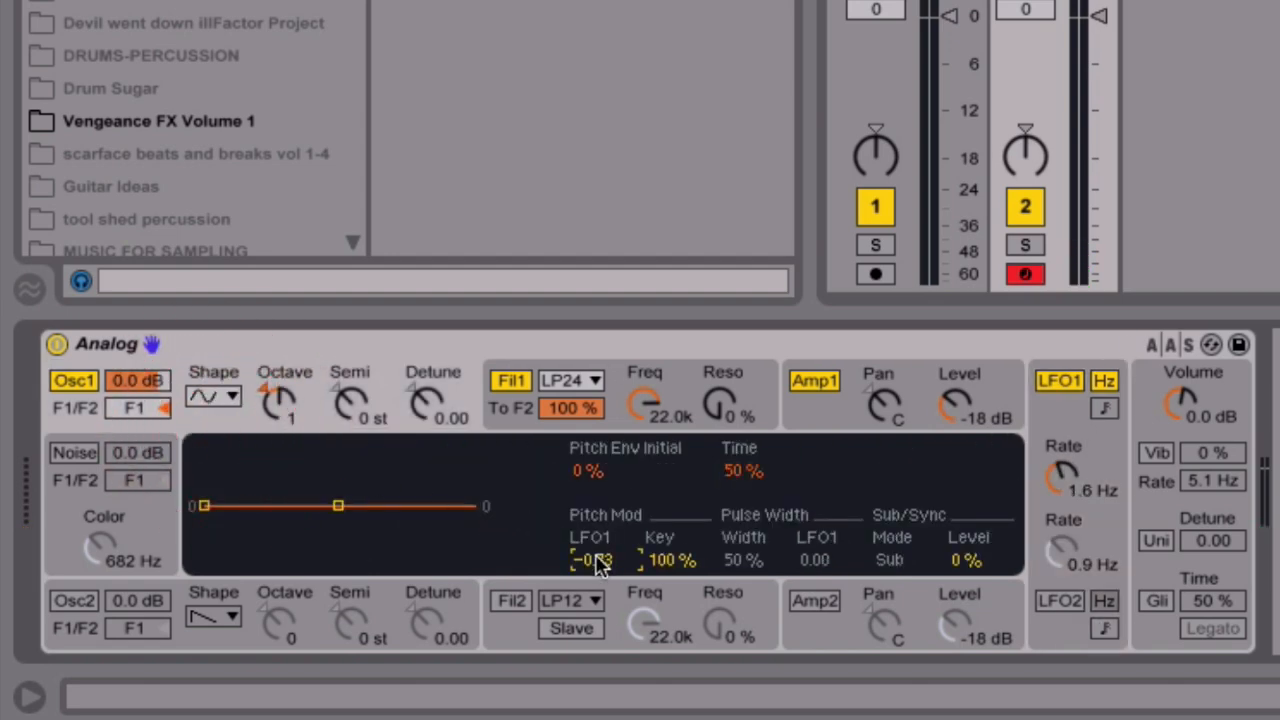
pyautogui.press('Delete')
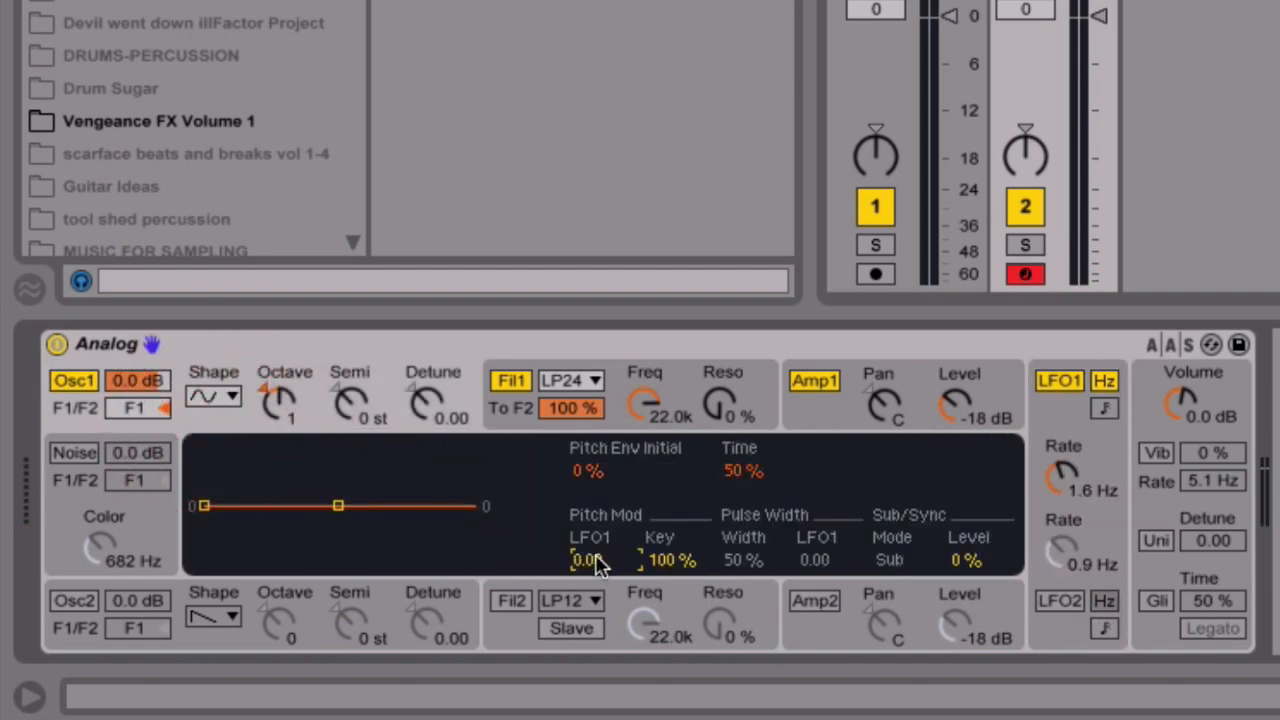
# Step: Set the LFO1 frequency modulation amount of Fil1 to 3.07
pyautogui.click(721, 374)
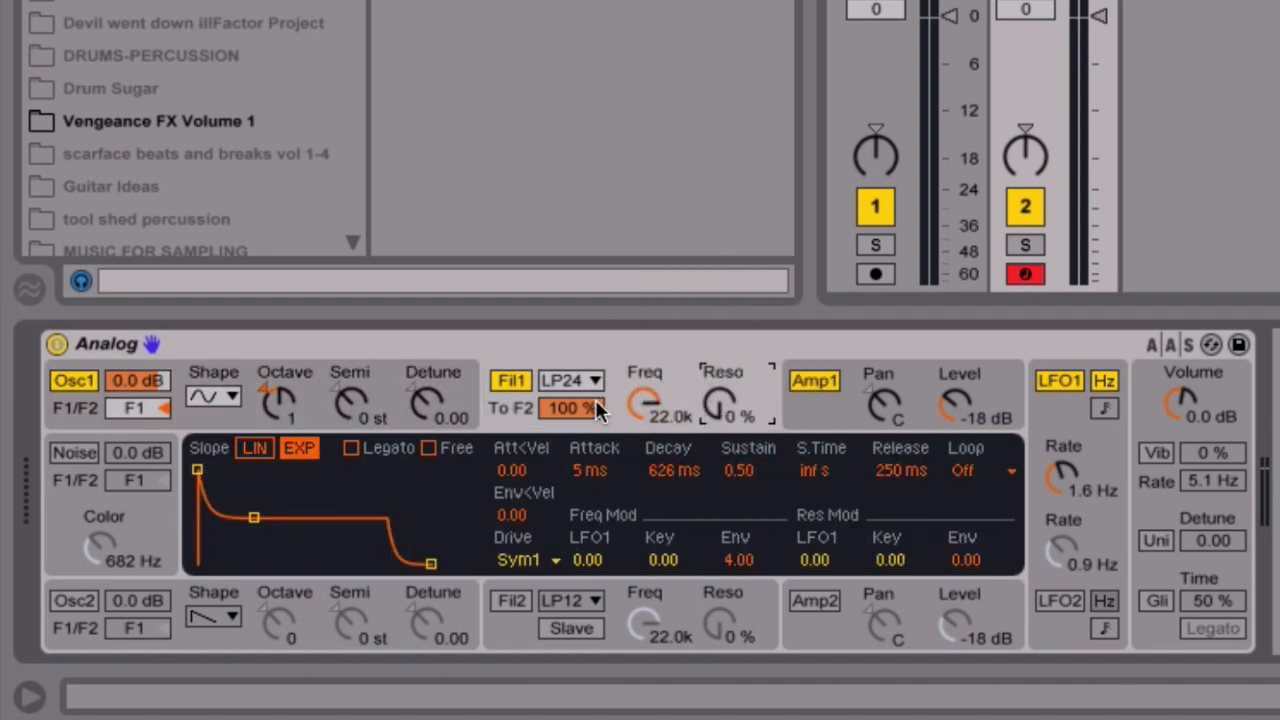
pyautogui.click(594, 566)
pyautogui.moveTo(599, 565); pyautogui.dragTo(599, 558)
pyautogui.moveTo(597, 564); pyautogui.dragTo(597, 500)
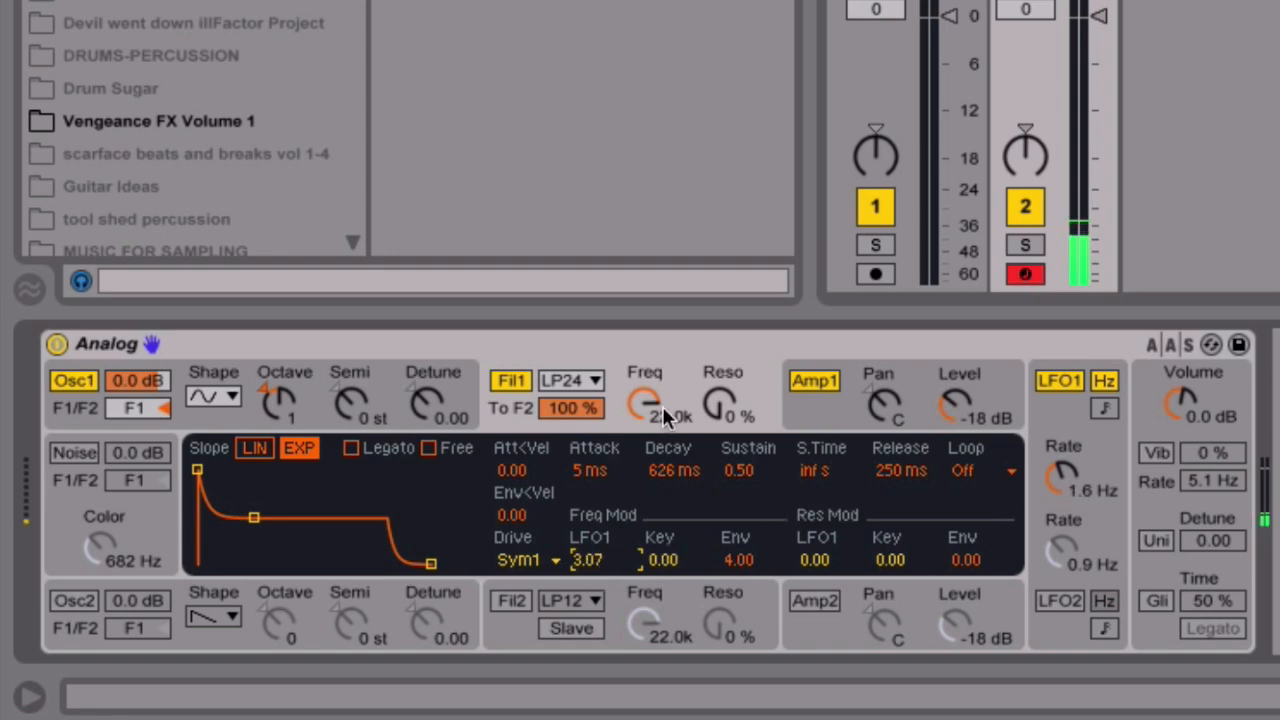
# Step: Lower the Fil1 cutoff frequency to 280 Hz
pyautogui.click(381, 366)
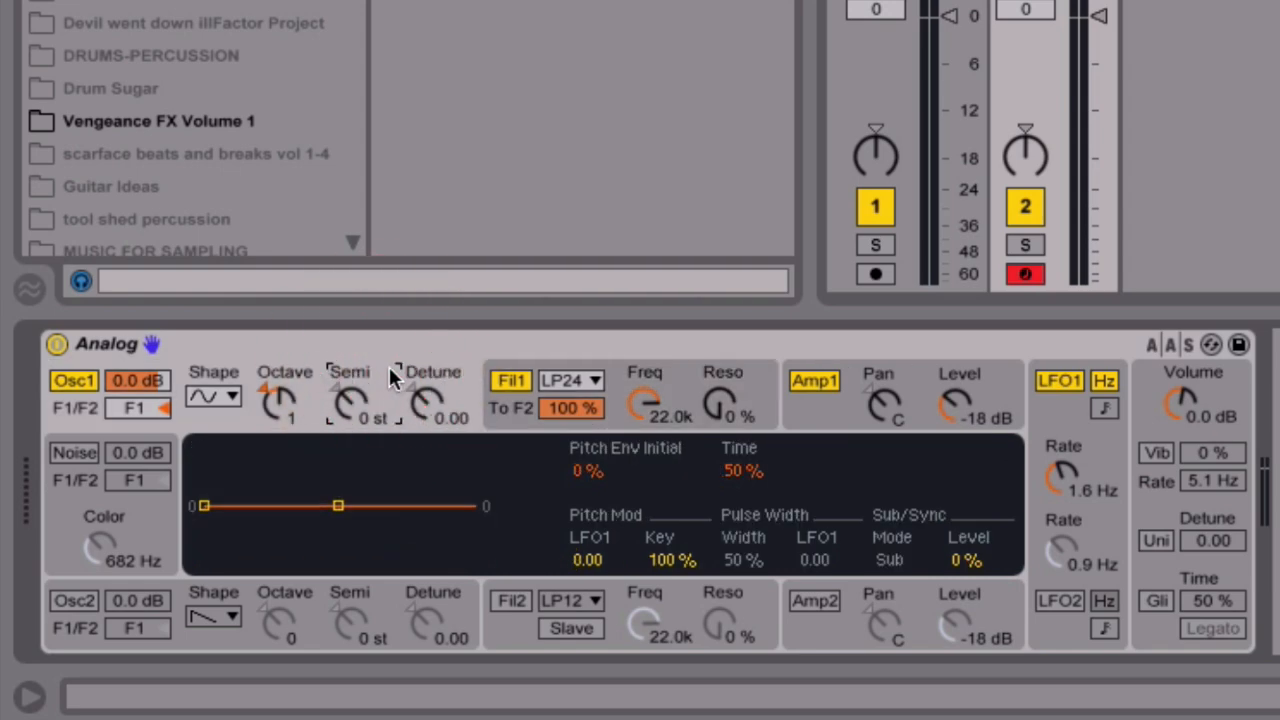
pyautogui.click(682, 371)
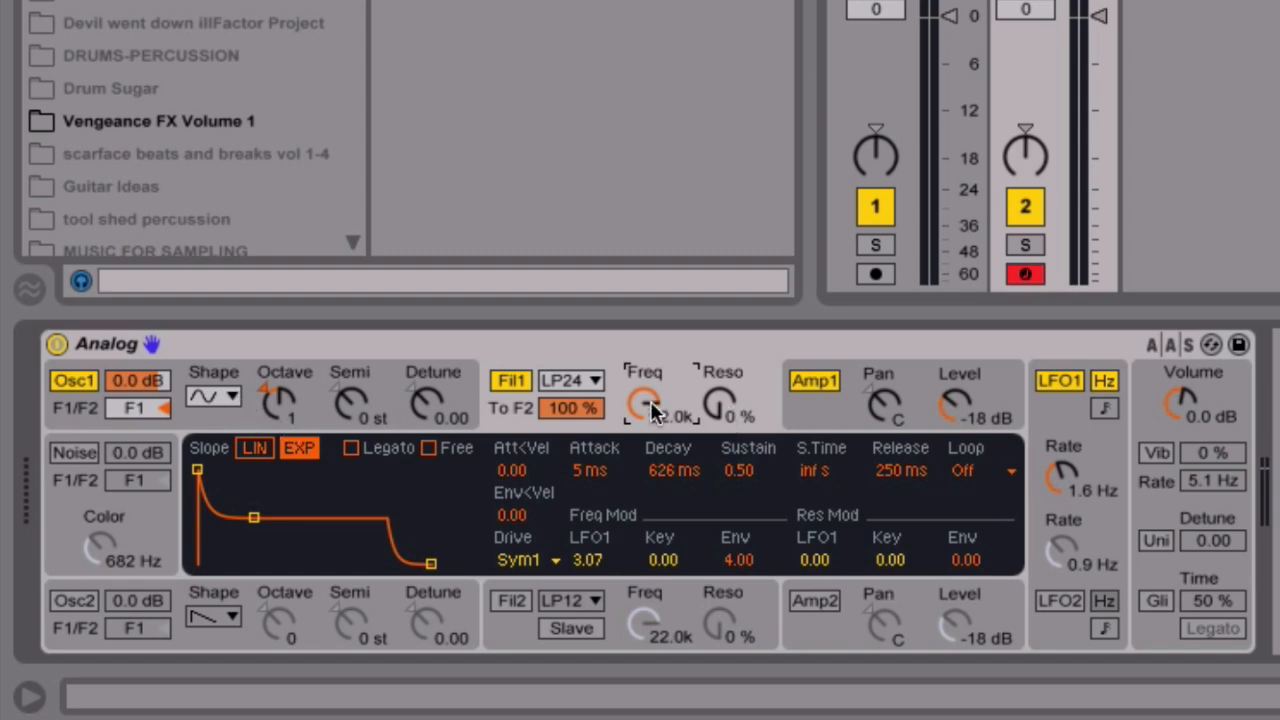
pyautogui.scroll(-15, 652, 412)
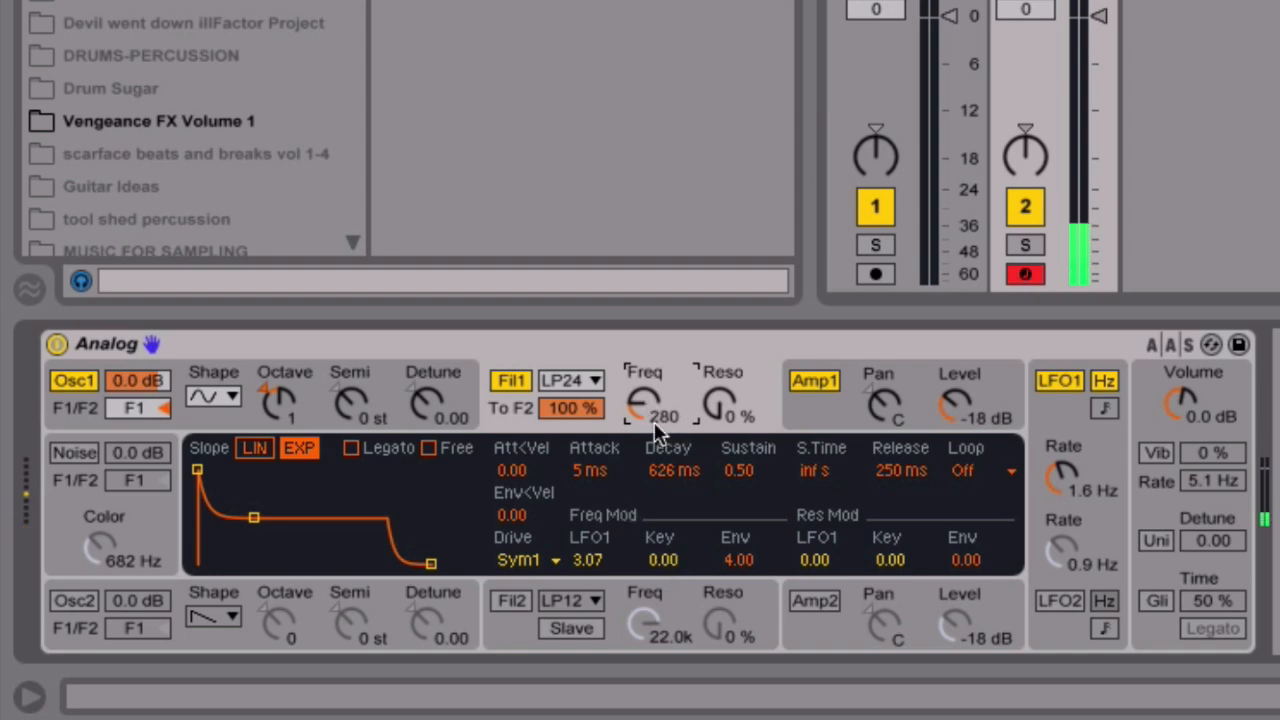
# Step: Set Fil1's cutoff to 295 Hz with an LFO1 frequency modulation amount of 4.00, and slow the LFO1 rate to 1.5 Hz
pyautogui.moveTo(650, 415)
pyautogui.mouseDown()
pyautogui.moveTo(650, 365)
pyautogui.moveTo(650, 408)
pyautogui.mouseUp()
pyautogui.moveTo(597, 561); pyautogui.dragTo(597, 545)
pyautogui.moveTo(1067, 477)
pyautogui.mouseDown()
pyautogui.moveTo(1067, 442)
pyautogui.moveTo(1068, 478)
pyautogui.mouseUp()
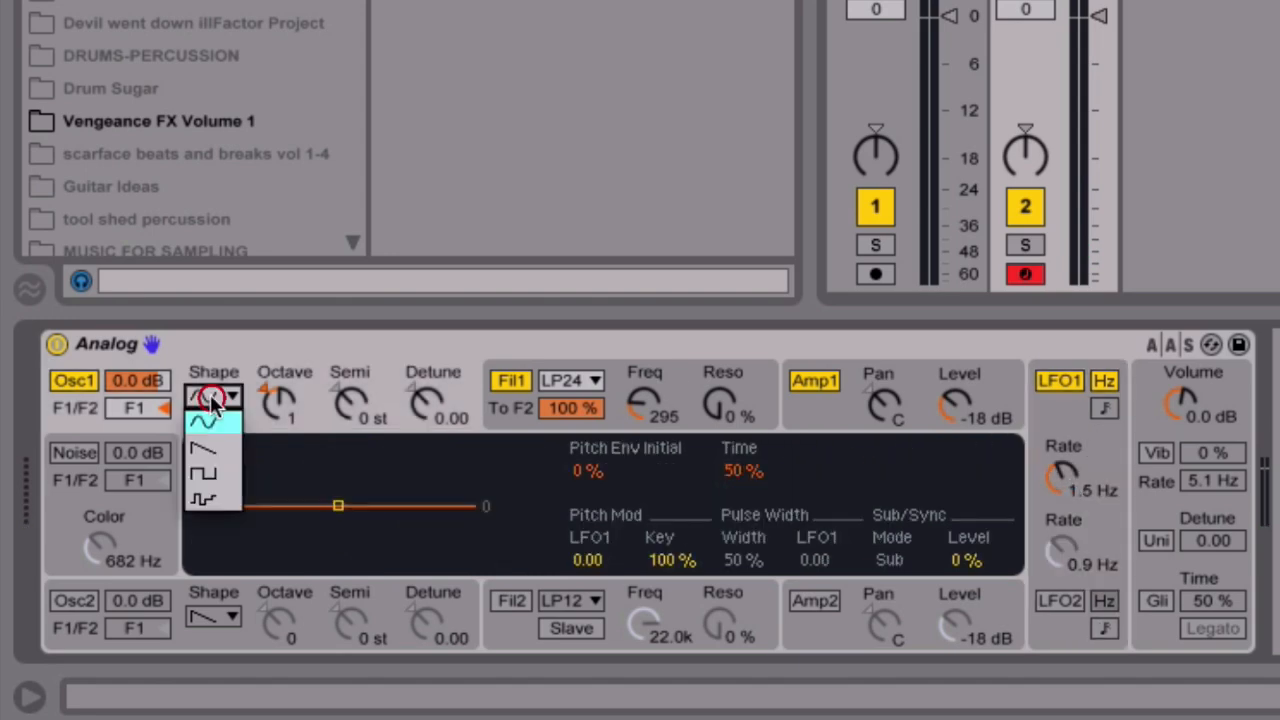
# Step: Change Osc1's shape to sawtooth and set its octave to 0
pyautogui.click(204, 450)
pyautogui.moveTo(272, 400); pyautogui.dragTo(268, 413)
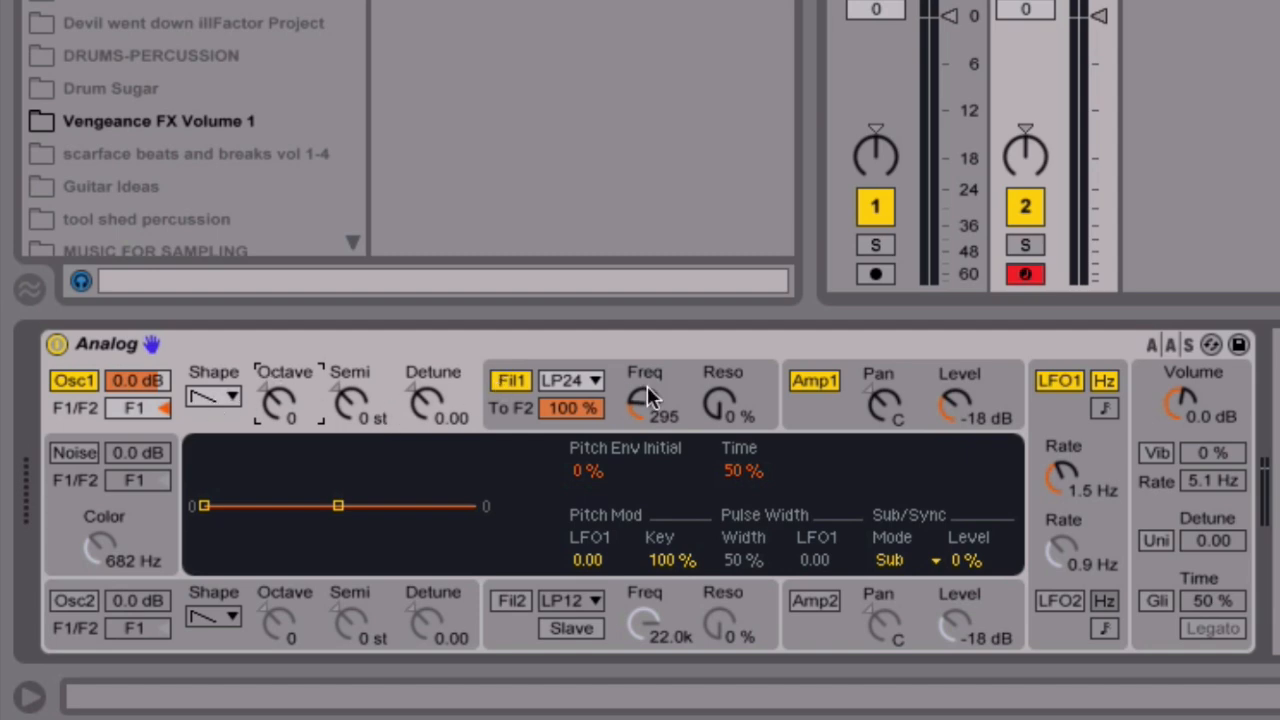
# Step: Lower the Fil1 cutoff frequency to 240 Hz and raise the LFO1 rate to 3.4 Hz
pyautogui.moveTo(647, 404)
pyautogui.mouseDown()
pyautogui.moveTo(647, 365)
pyautogui.moveTo(647, 404)
pyautogui.mouseUp()
pyautogui.moveTo(1068, 469); pyautogui.dragTo(1068, 437)
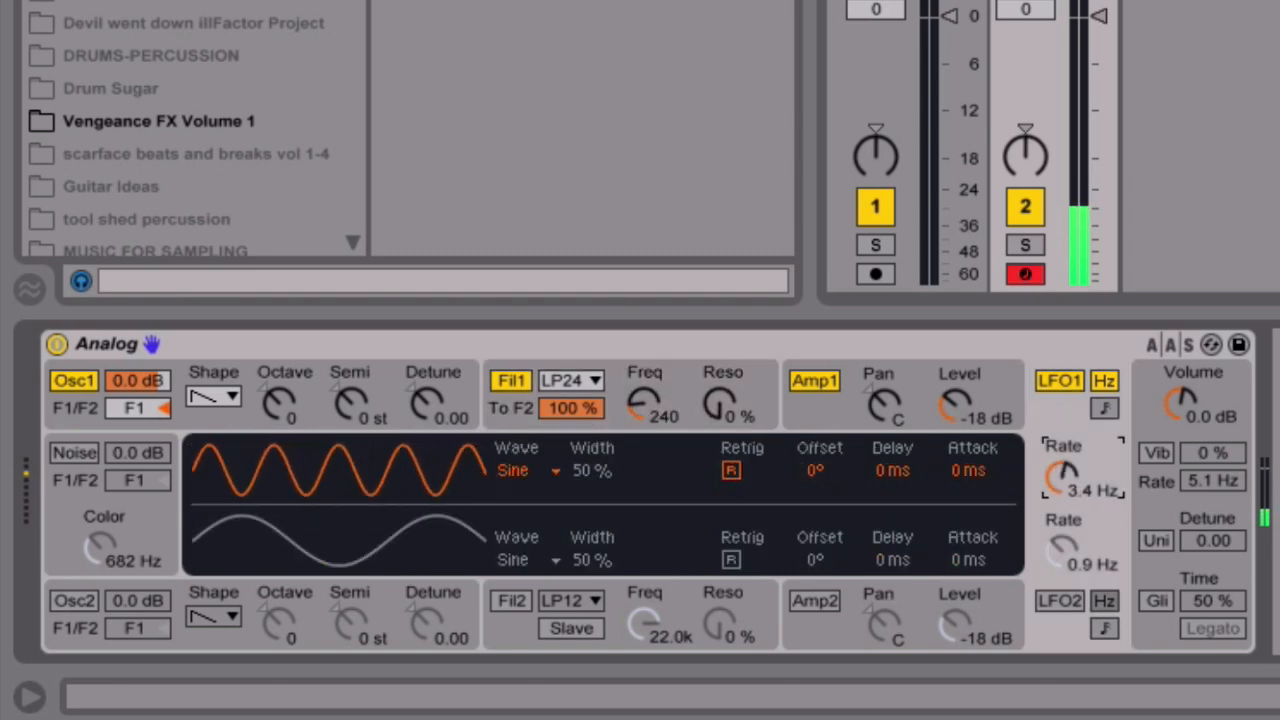
# Step: Drop Osc1's octave to -1 and try LFO1 at 7.7 Hz before setting its rate to 3.6 Hz
pyautogui.moveTo(284, 392); pyautogui.dragTo(288, 407)
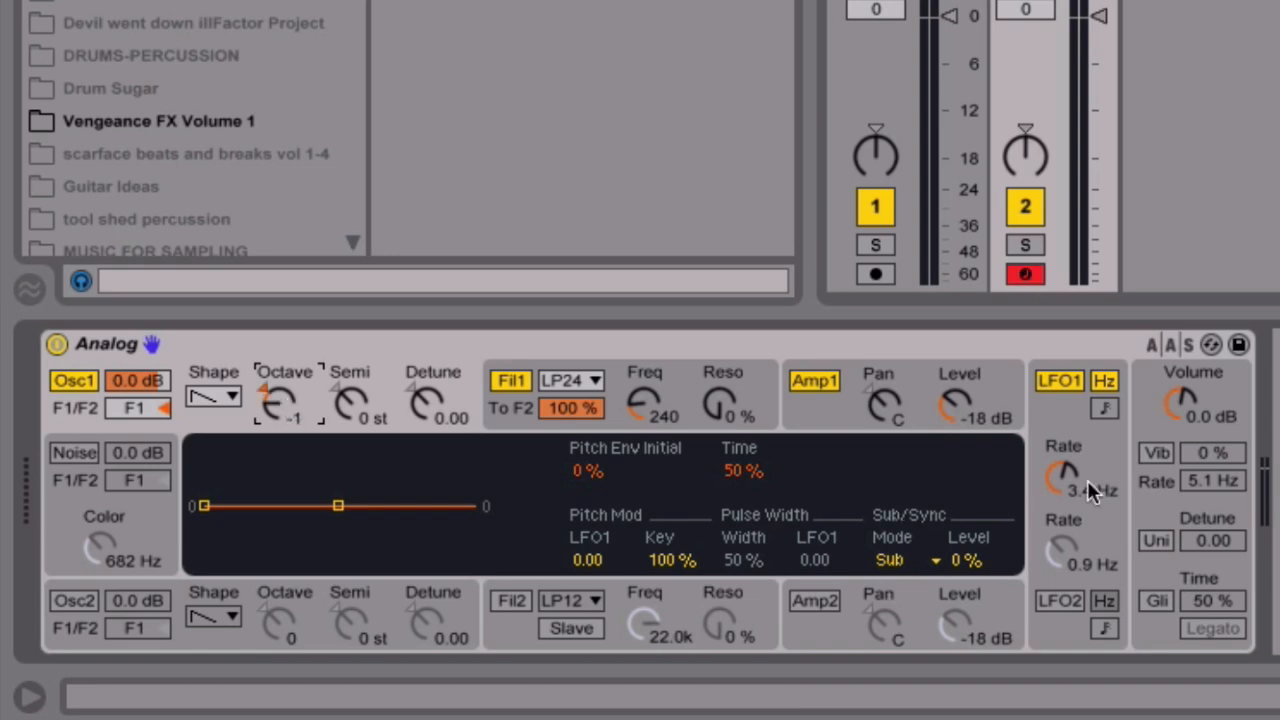
pyautogui.moveTo(1070, 473); pyautogui.dragTo(1070, 447)
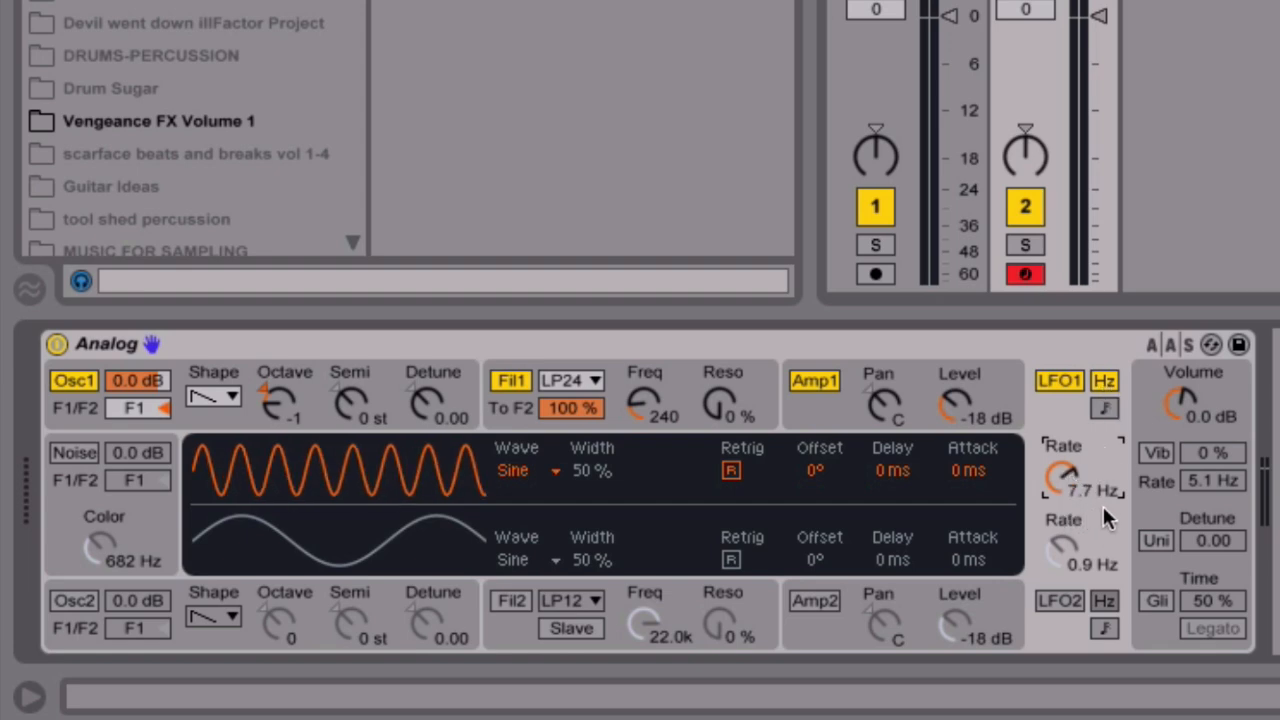
pyautogui.moveTo(1082, 489)
pyautogui.mouseDown()
pyautogui.moveTo(1076, 510)
pyautogui.moveTo(1068, 482)
pyautogui.mouseUp()
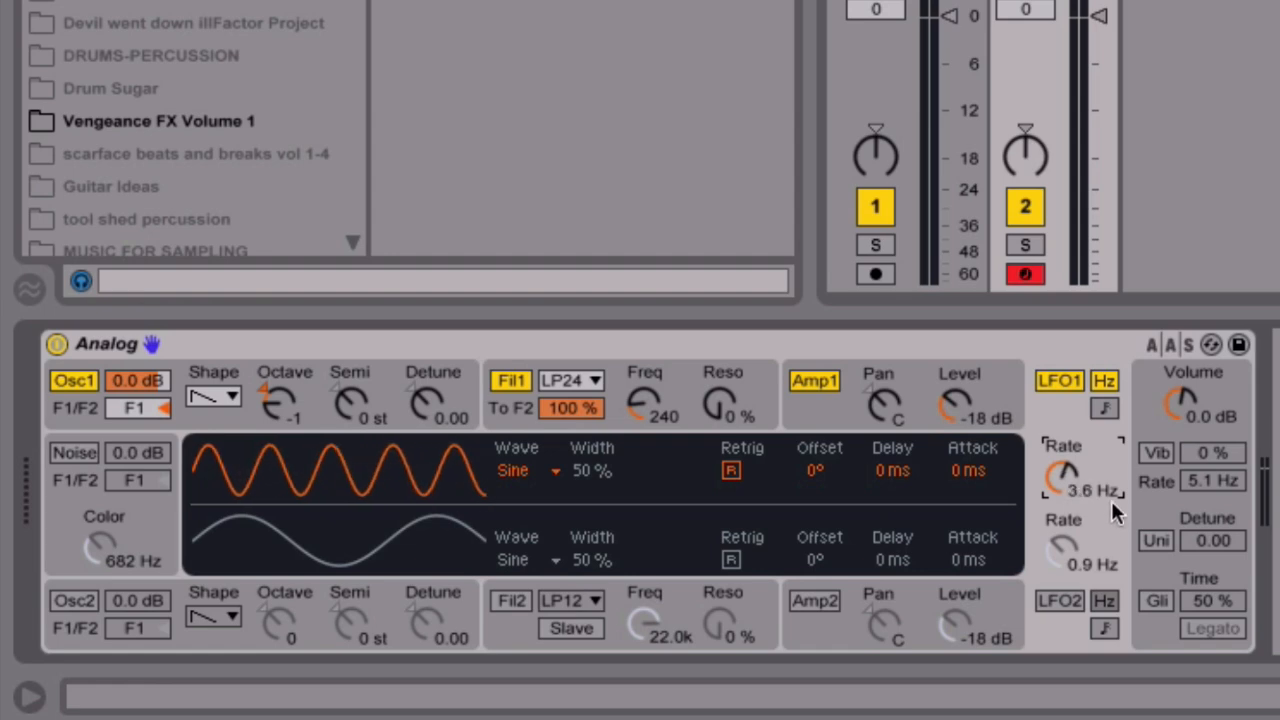
# Step: Switch LFO1 to tempo-synced mode and set its rate to 1/8t, trying 1/16d on the way
pyautogui.click(1108, 414)
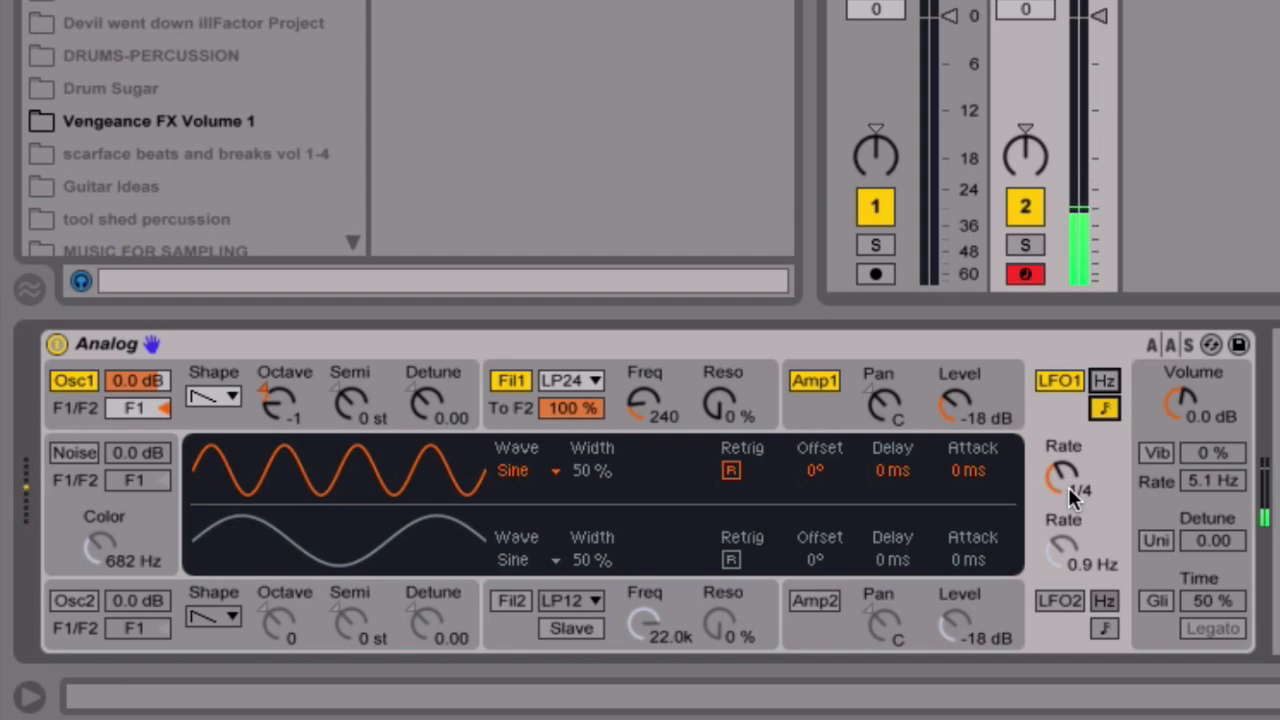
pyautogui.moveTo(1068, 487); pyautogui.dragTo(1068, 462)
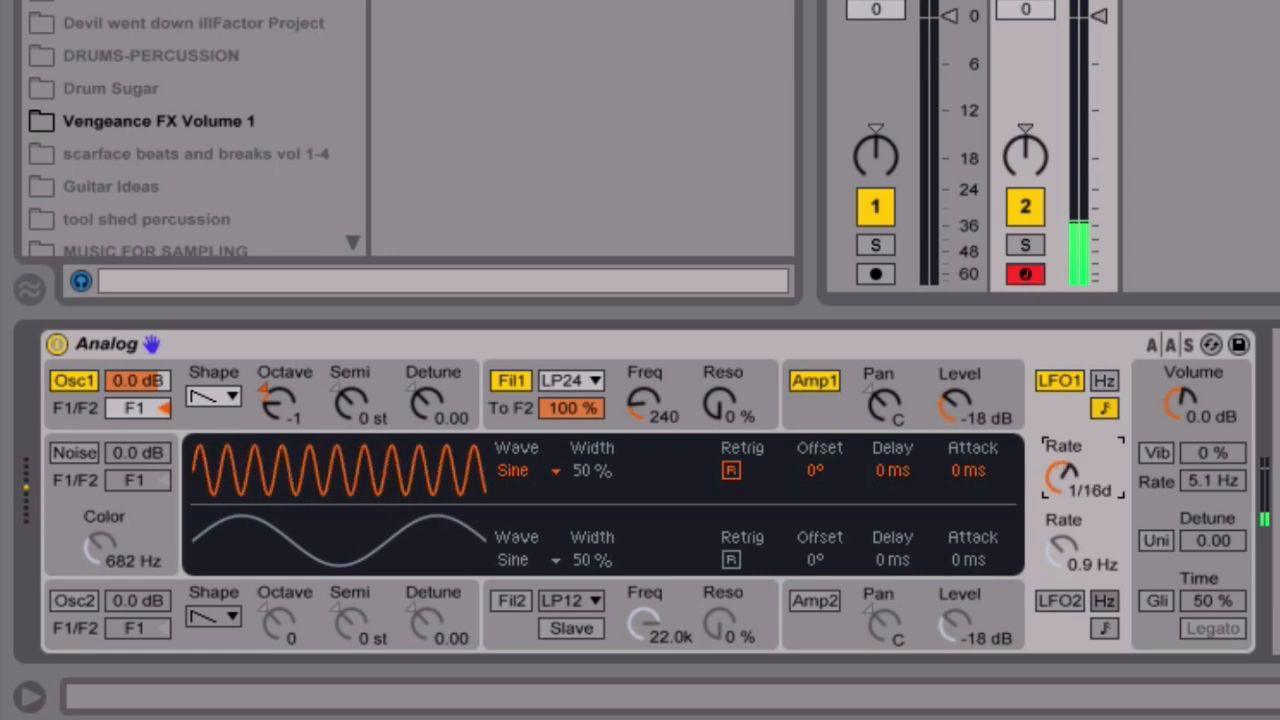
pyautogui.press('Up')
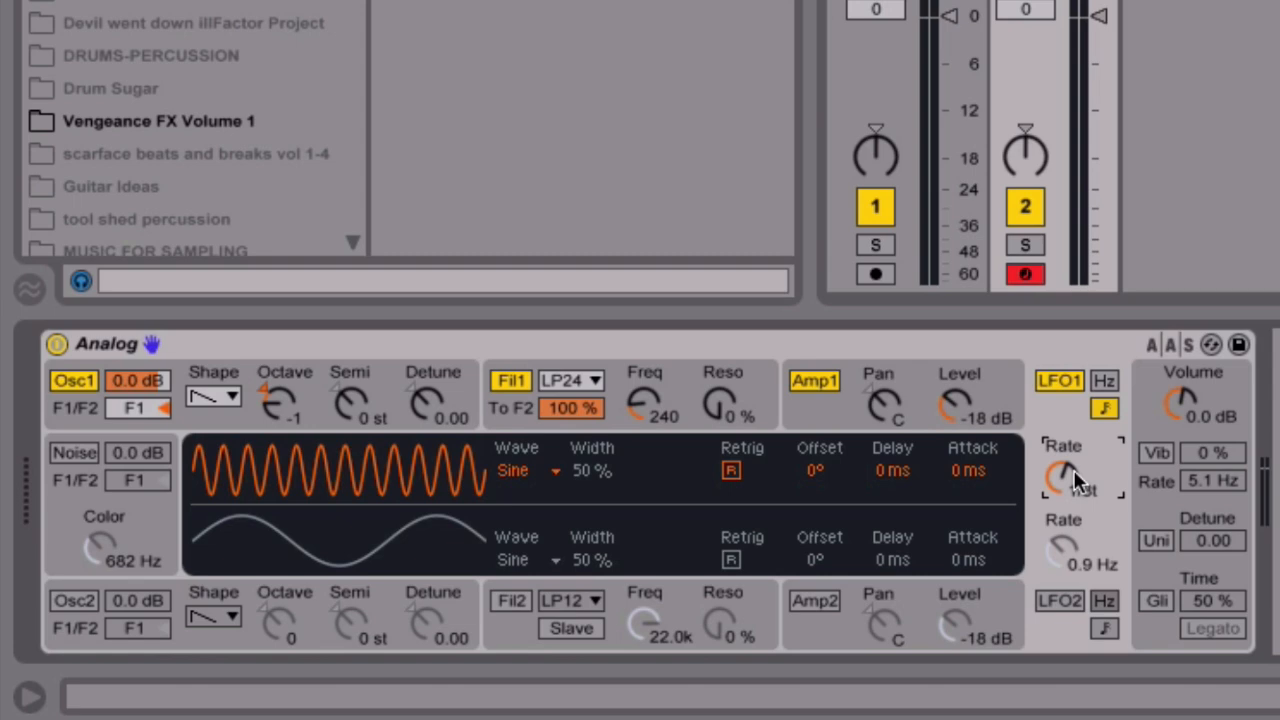
# Step: Try a longer release on Amp1's envelope and settle it at 265 ms
pyautogui.click(324, 382)
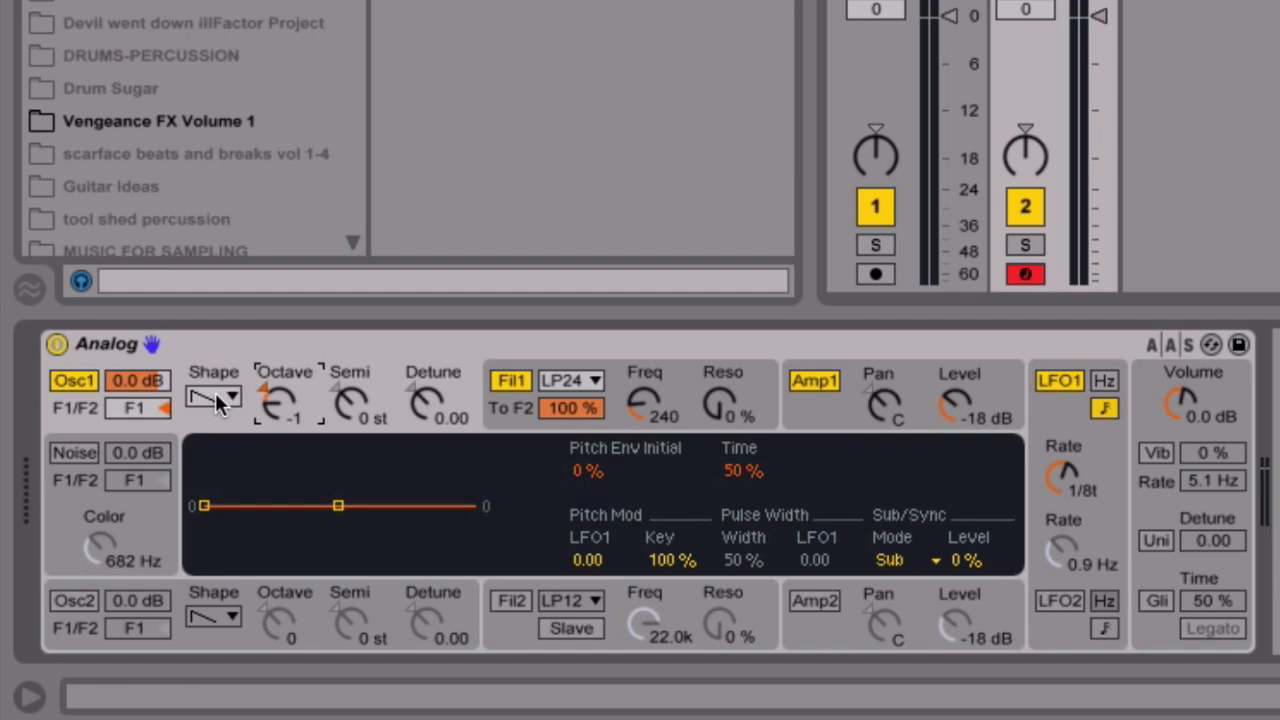
pyautogui.click(520, 416)
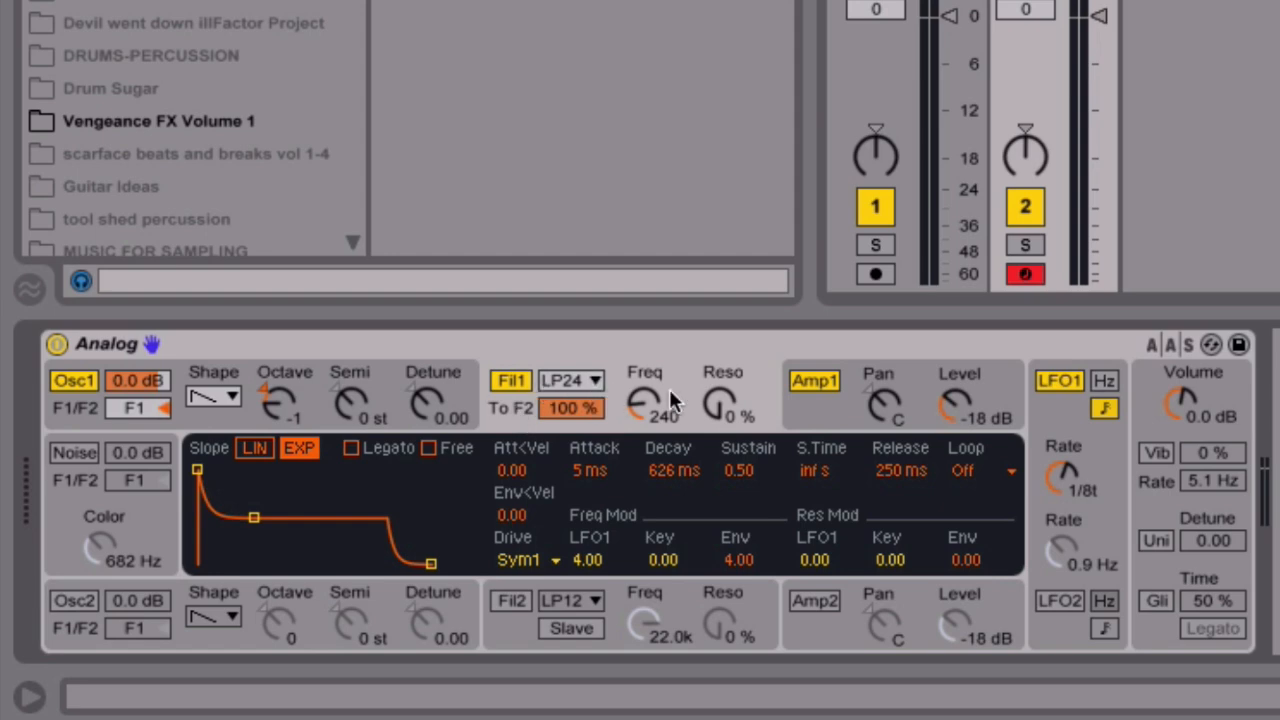
pyautogui.click(832, 405)
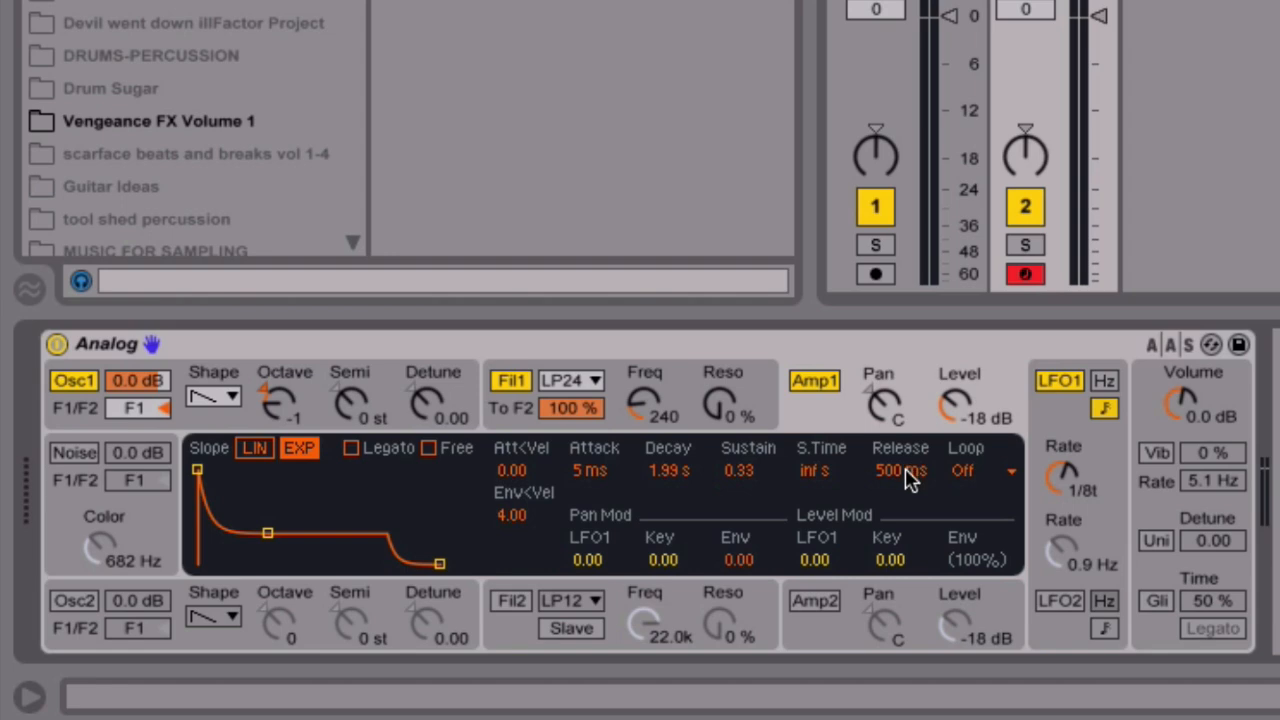
pyautogui.moveTo(906, 478)
pyautogui.mouseDown()
pyautogui.moveTo(906, 440)
pyautogui.moveTo(906, 478)
pyautogui.mouseUp()
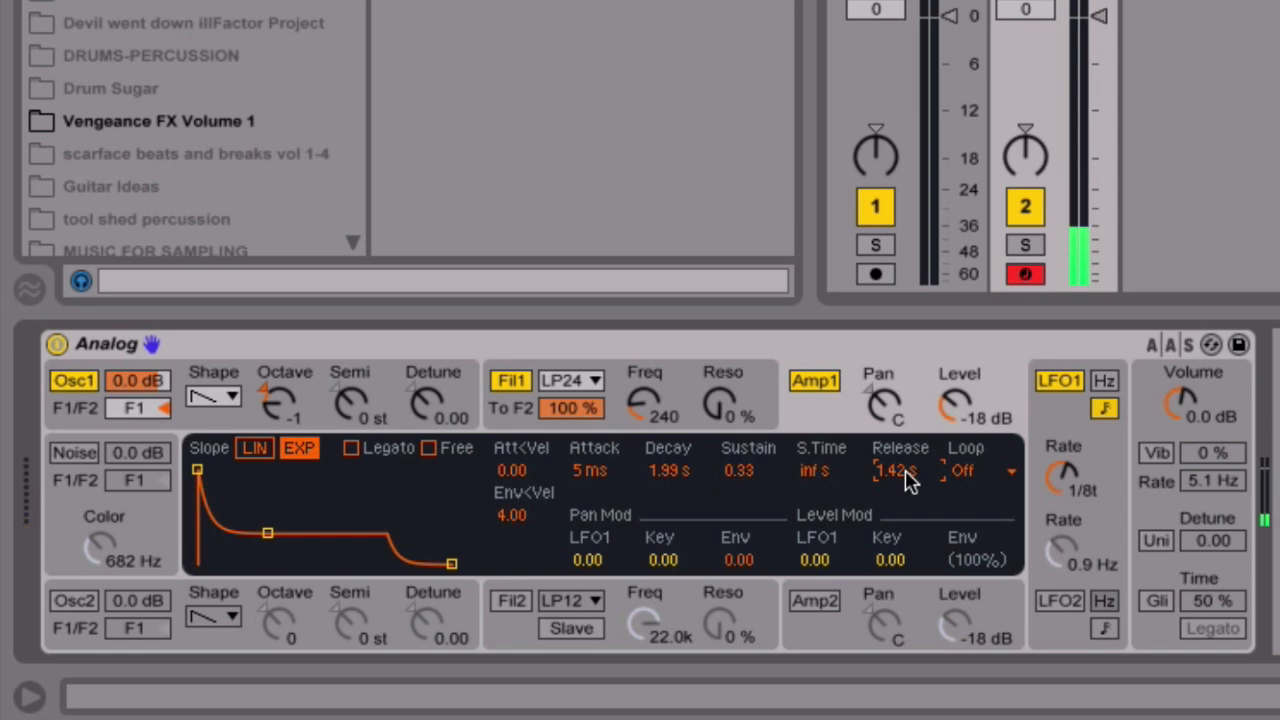
pyautogui.moveTo(906, 478)
pyautogui.mouseDown()
pyautogui.moveTo(906, 510)
pyautogui.moveTo(906, 478)
pyautogui.mouseUp()
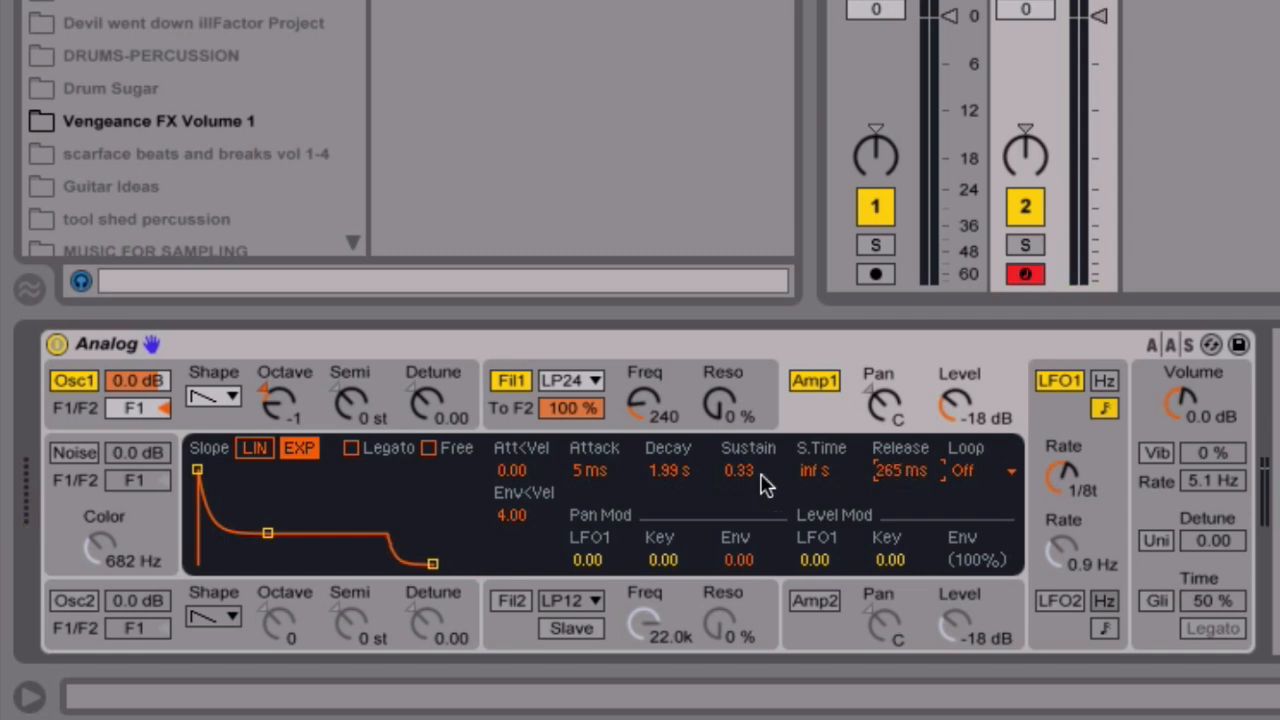
# Step: Shape Amp1's envelope with a decay of 301 ms and a sustain of 0.52
pyautogui.moveTo(738, 483); pyautogui.dragTo(692, 520)
pyautogui.moveTo(677, 474); pyautogui.dragTo(677, 520)
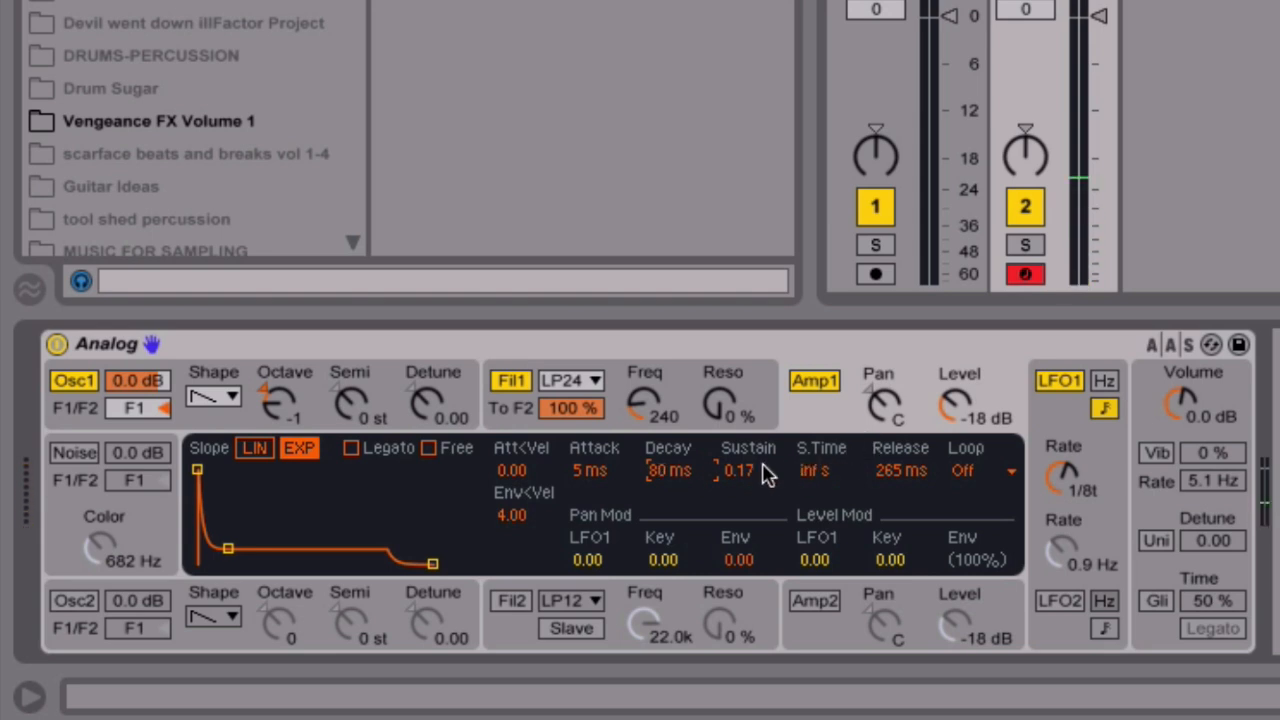
pyautogui.moveTo(694, 471); pyautogui.dragTo(694, 430)
pyautogui.moveTo(761, 478); pyautogui.dragTo(761, 443)
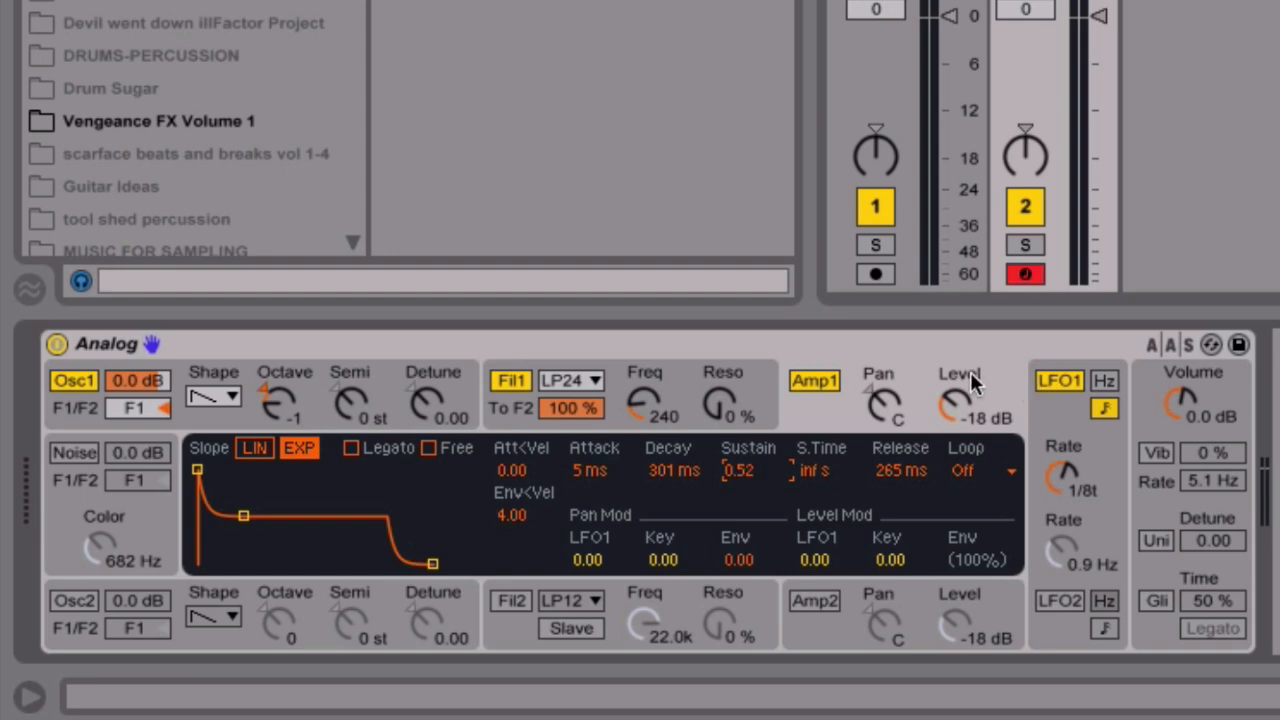
# Step: Turn LFO1 off and back on to compare the sound, and slow its synced rate to 1
pyautogui.click(1049, 404)
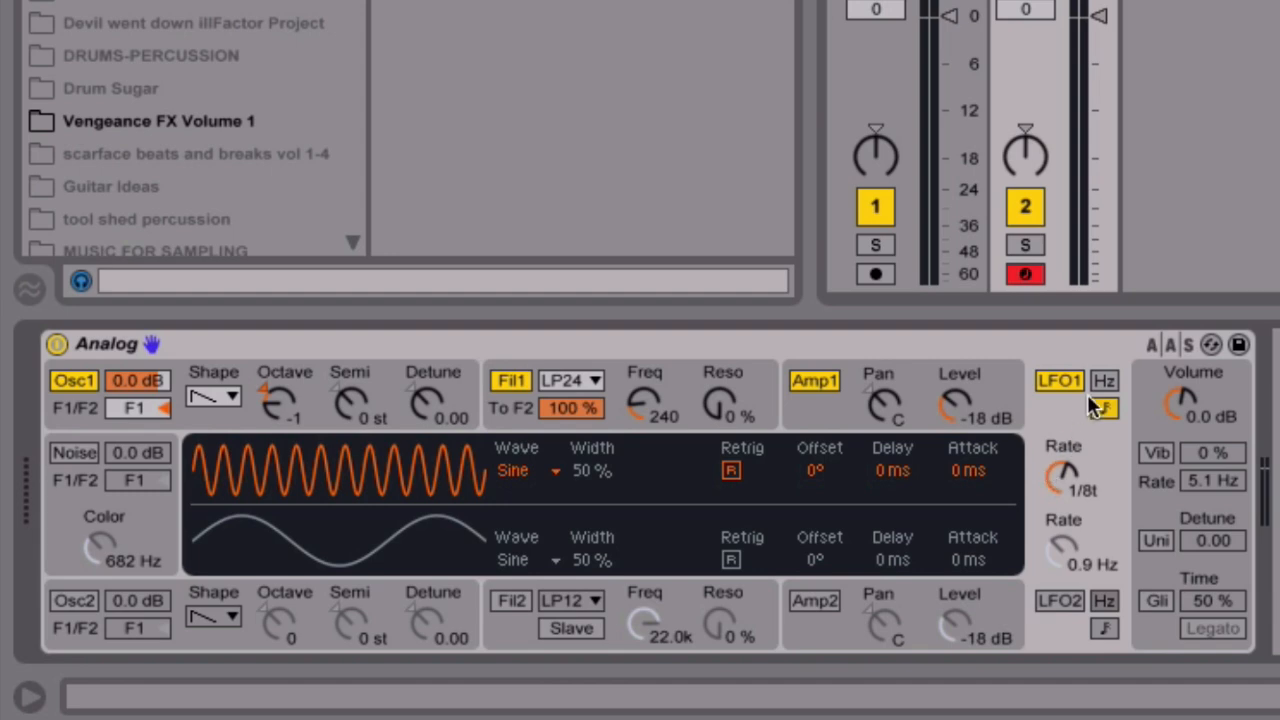
pyautogui.click(1071, 381)
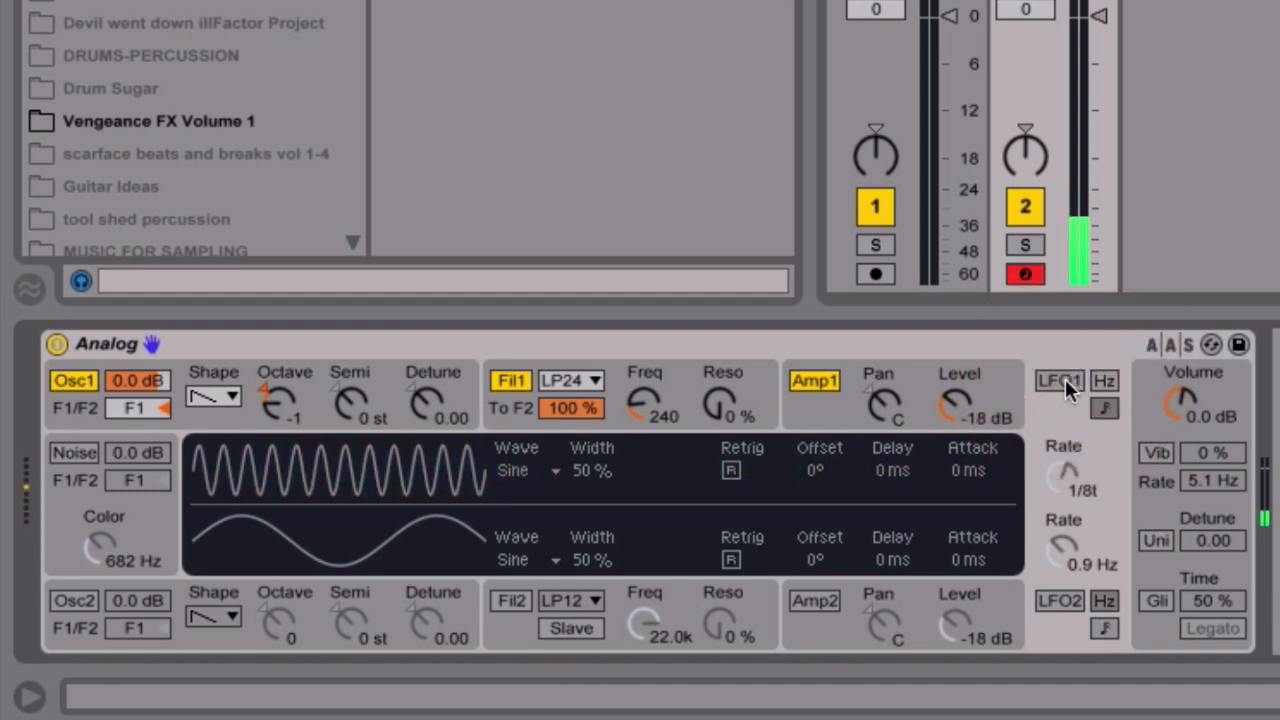
pyautogui.click(1065, 379)
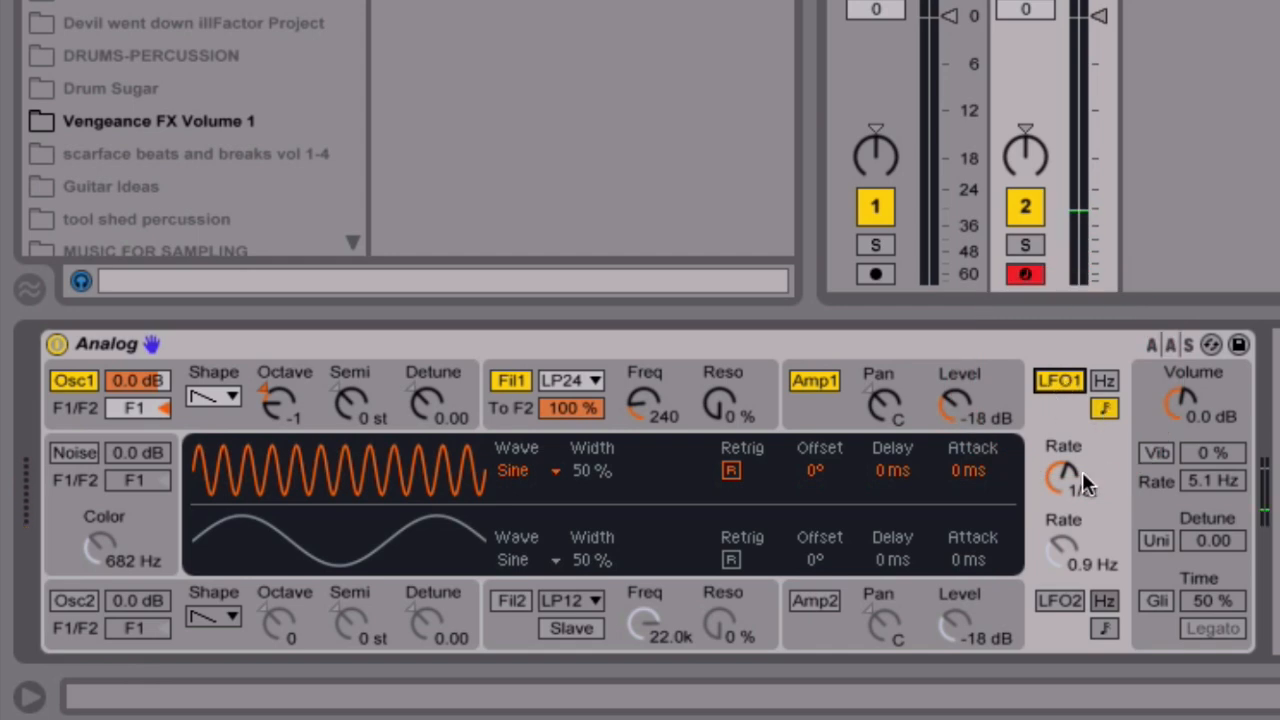
pyautogui.moveTo(1079, 473); pyautogui.dragTo(1079, 505)
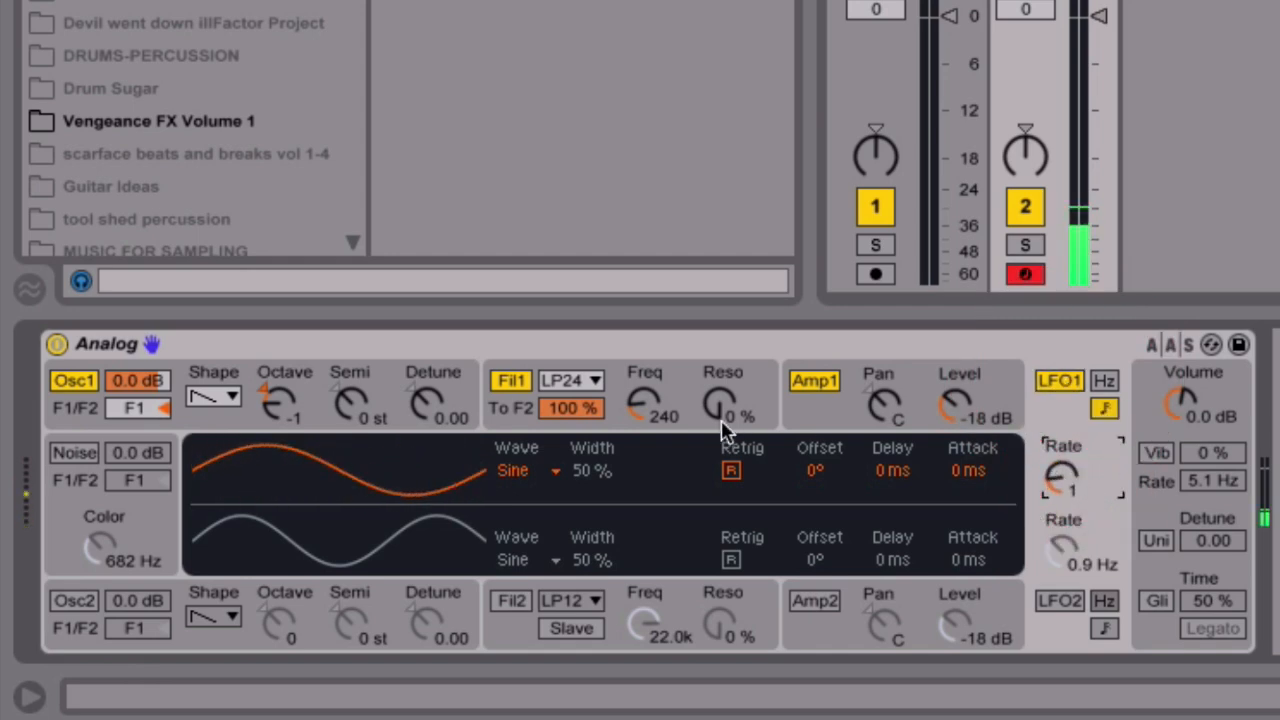
# Step: Raise the Fil1 cutoff frequency to 363 Hz and reset its LFO1 frequency modulation amount to 0.00
pyautogui.moveTo(645, 405); pyautogui.dragTo(645, 386)
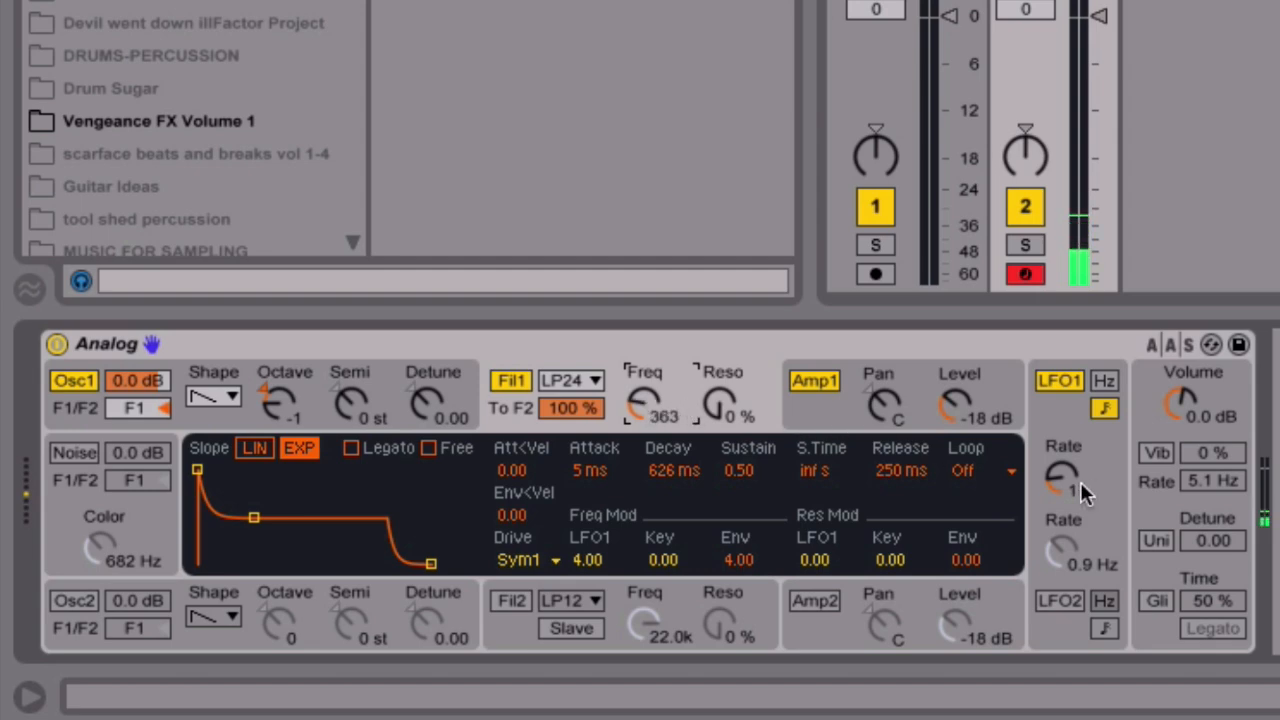
pyautogui.click(1057, 455)
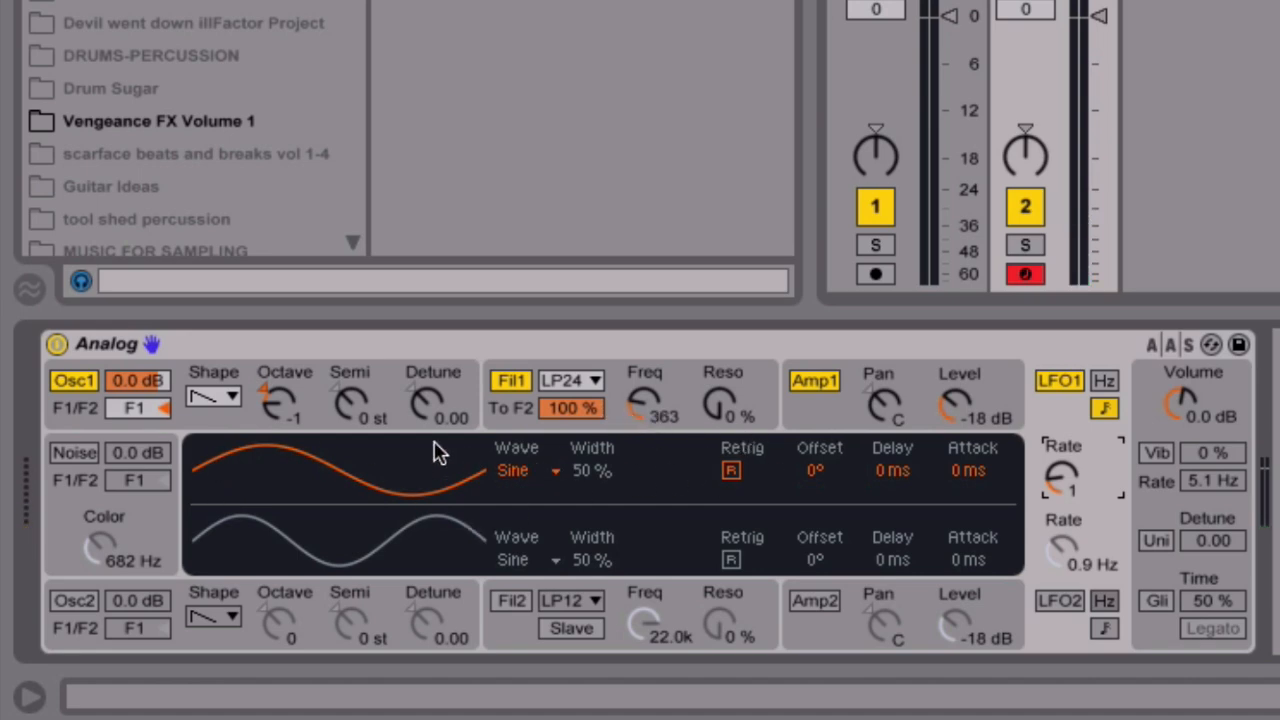
pyautogui.click(509, 420)
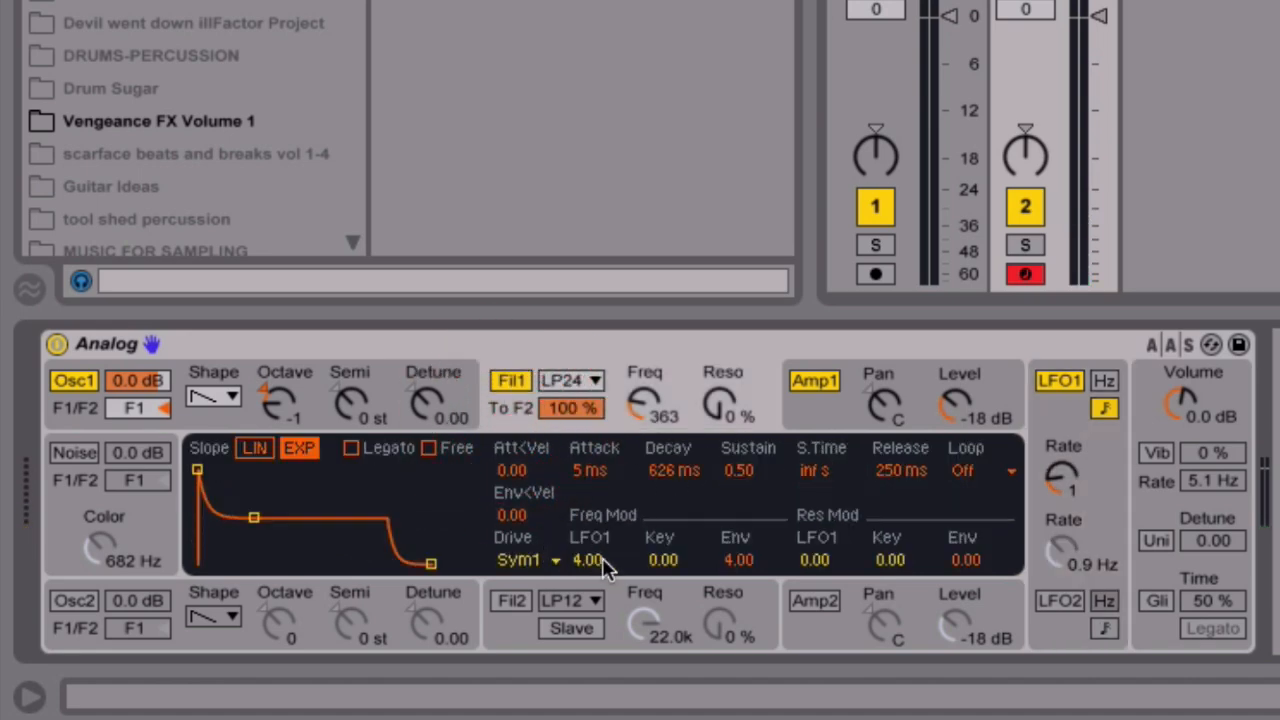
pyautogui.moveTo(594, 560); pyautogui.dragTo(594, 600)
# Step: Set Osc1's LFO1 pitch modulation amount to 0.25 and return LFO1 to free-running Hz mode at 0.3 Hz
pyautogui.click(327, 388)
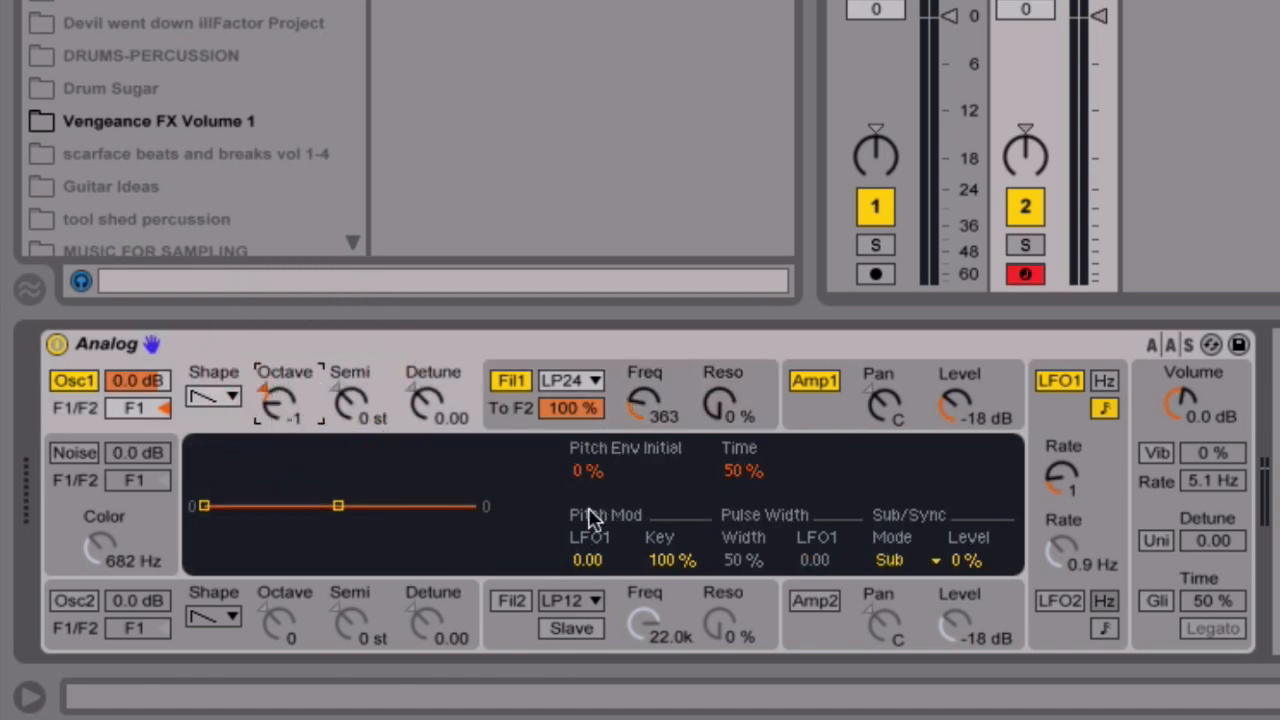
pyautogui.moveTo(588, 560); pyautogui.dragTo(592, 565)
pyautogui.click(1073, 470)
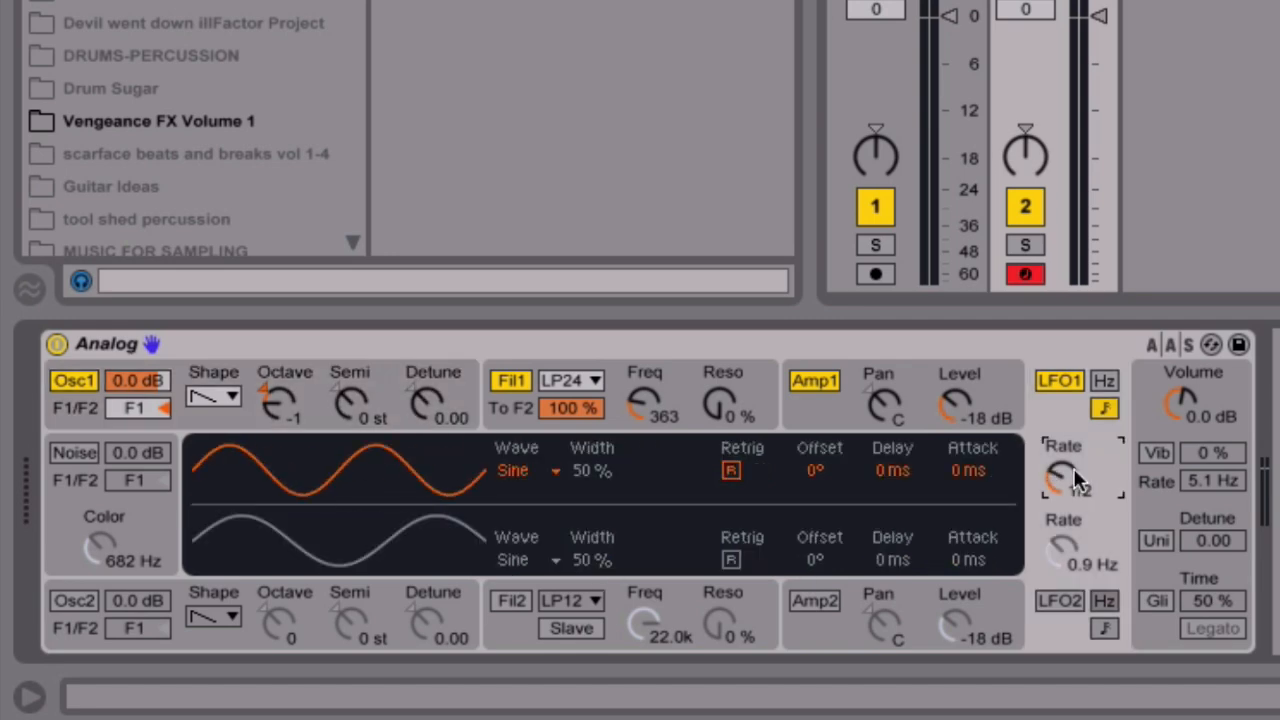
pyautogui.click(1104, 380)
pyautogui.moveTo(1073, 468)
pyautogui.mouseDown()
pyautogui.moveTo(1073, 492)
pyautogui.moveTo(1073, 468)
pyautogui.mouseUp()
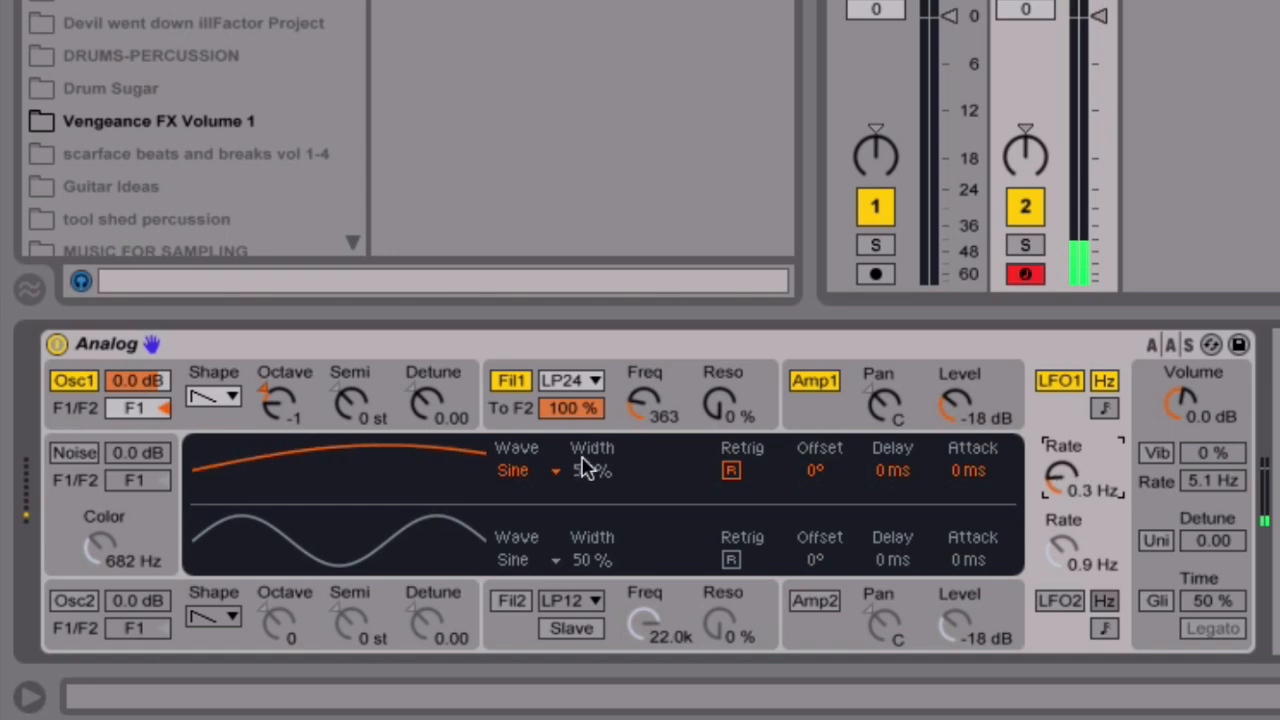
# Step: Open the Fil1 cutoff to 12.4 kHz and, after trying a fast LFO1 rate, set the rate to 0.8 Hz
pyautogui.moveTo(642, 405); pyautogui.dragTo(642, 330)
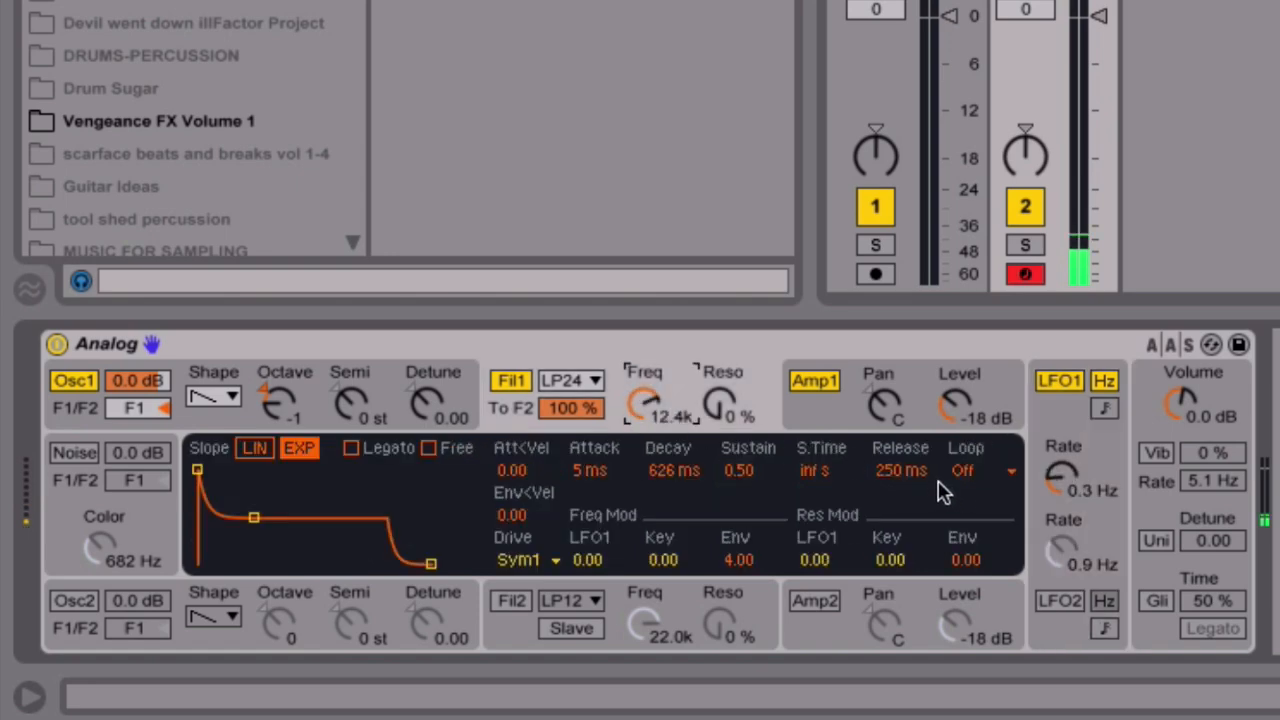
pyautogui.moveTo(1062, 480); pyautogui.dragTo(1062, 436)
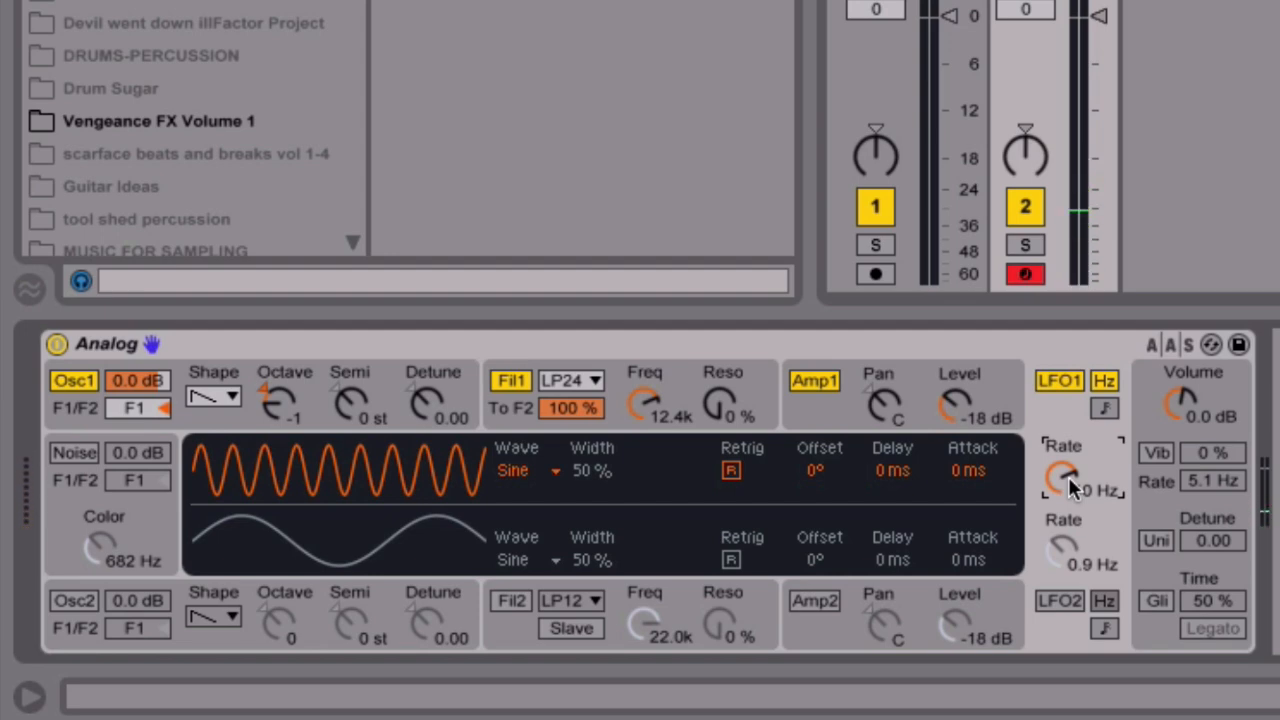
pyautogui.moveTo(1068, 476); pyautogui.dragTo(1068, 525)
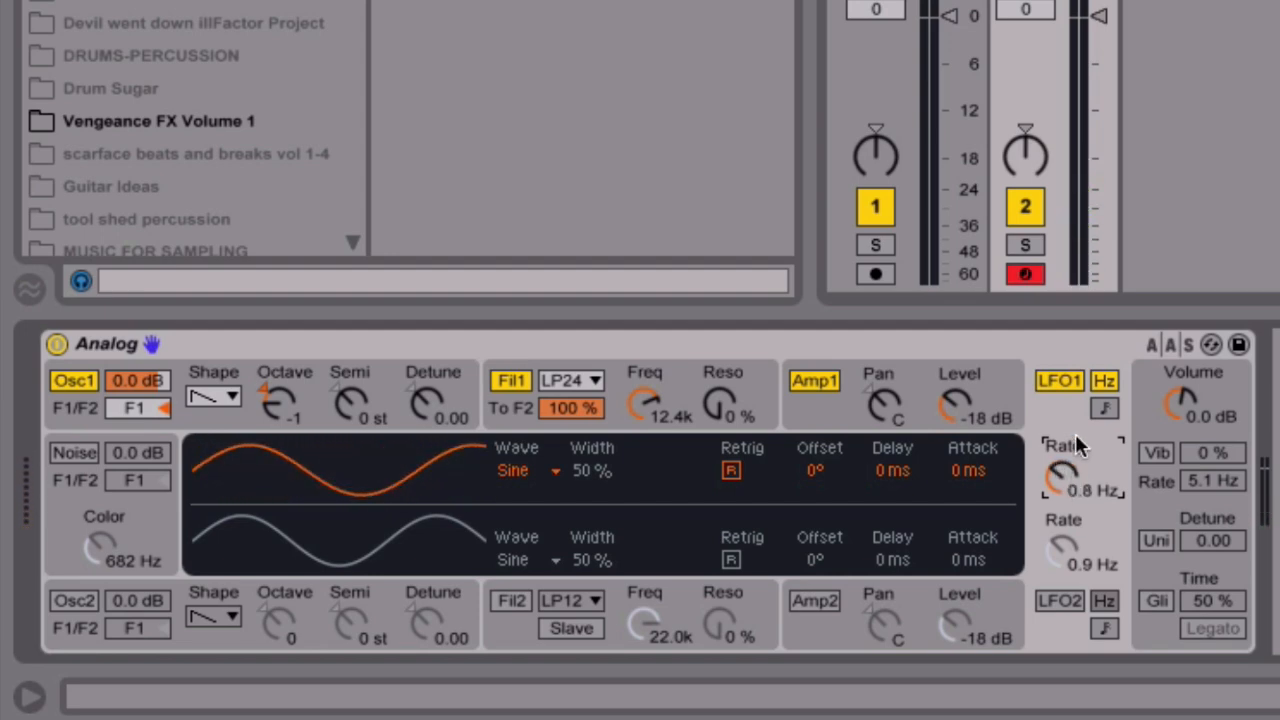
# Step: Turn on the second oscillator, Osc2
pyautogui.click(1065, 382)
pyautogui.click(79, 602)
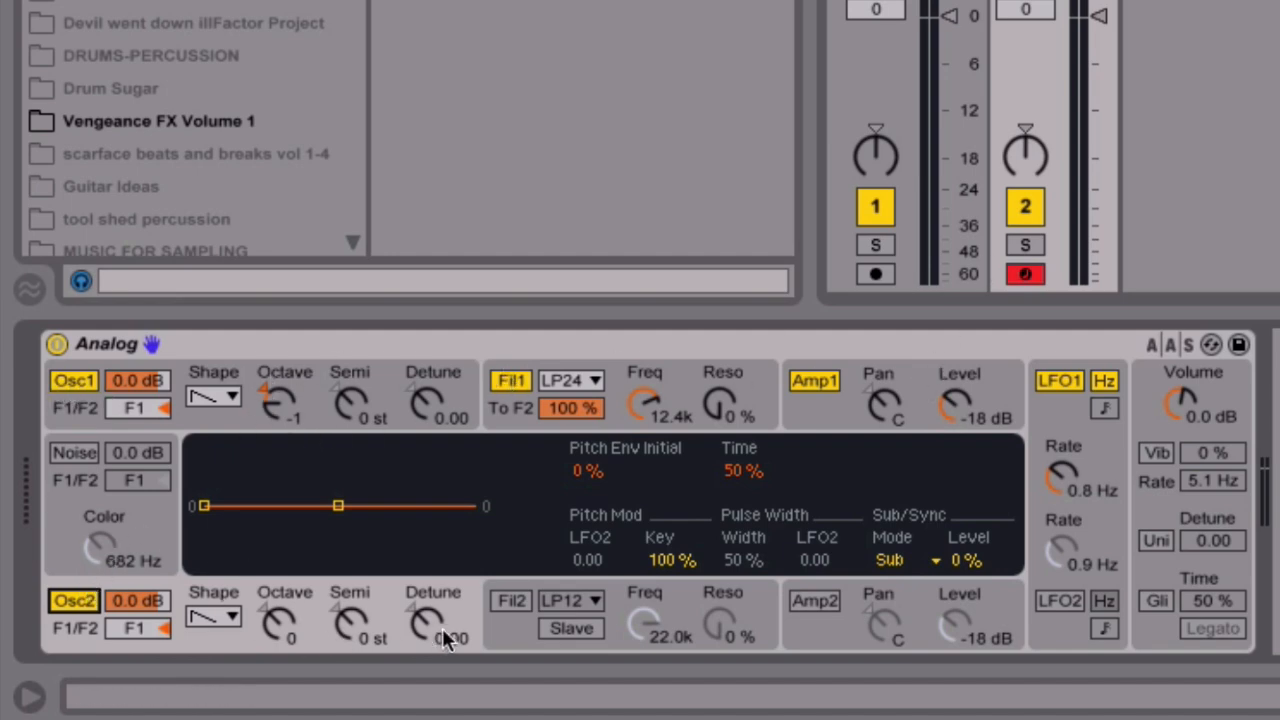
# Step: Try the parallel Quick Routing layout, and use the layout that sends both oscillators through Fil1 and Amp1 only
pyautogui.click(1160, 380)
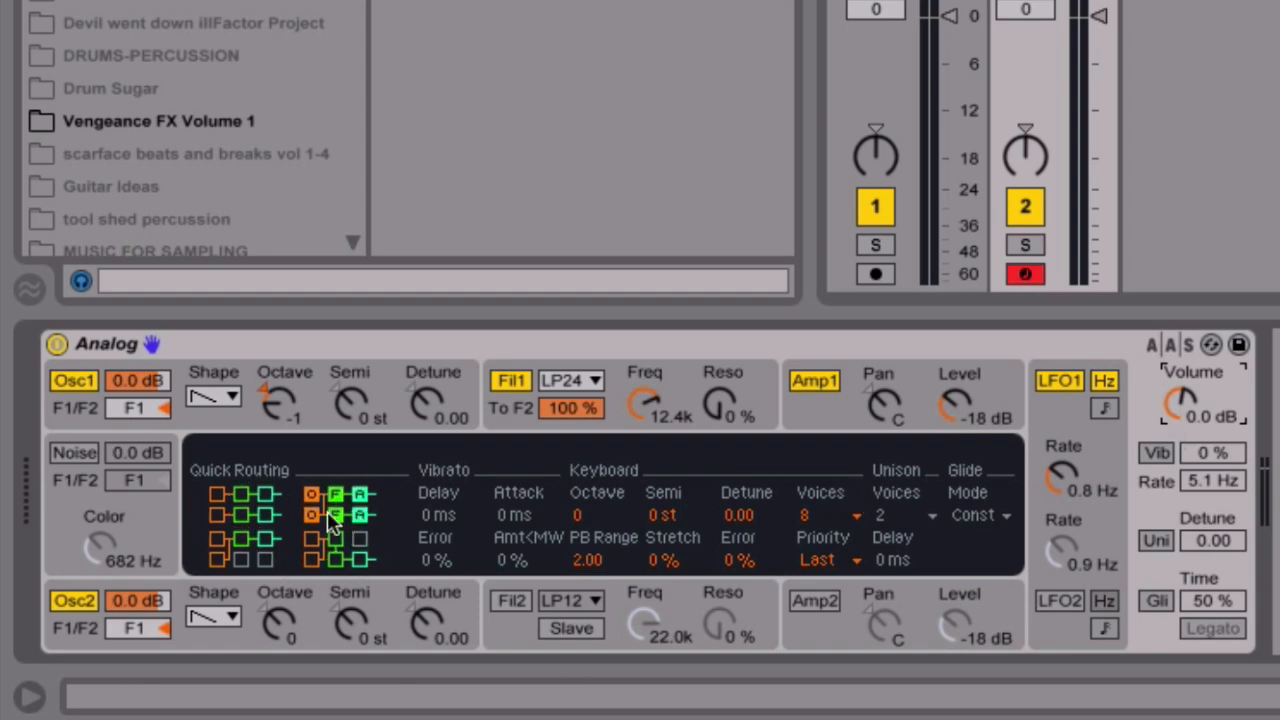
pyautogui.click(253, 561)
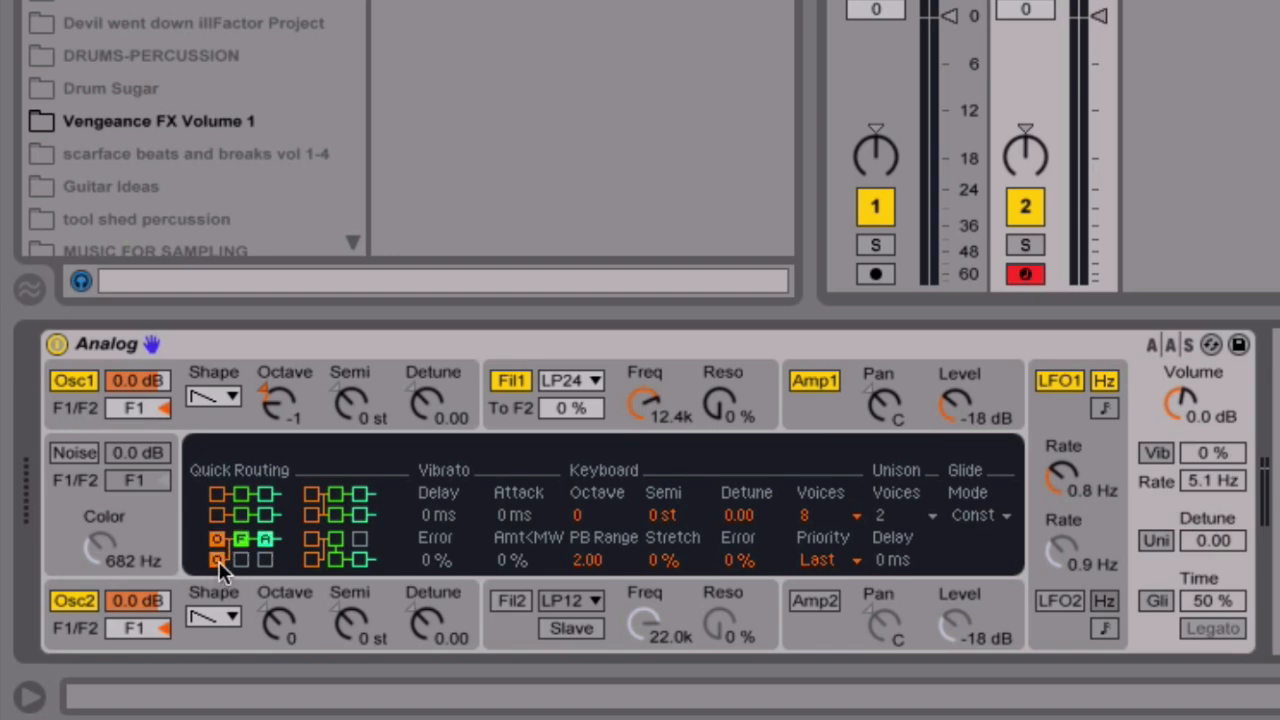
pyautogui.click(237, 490)
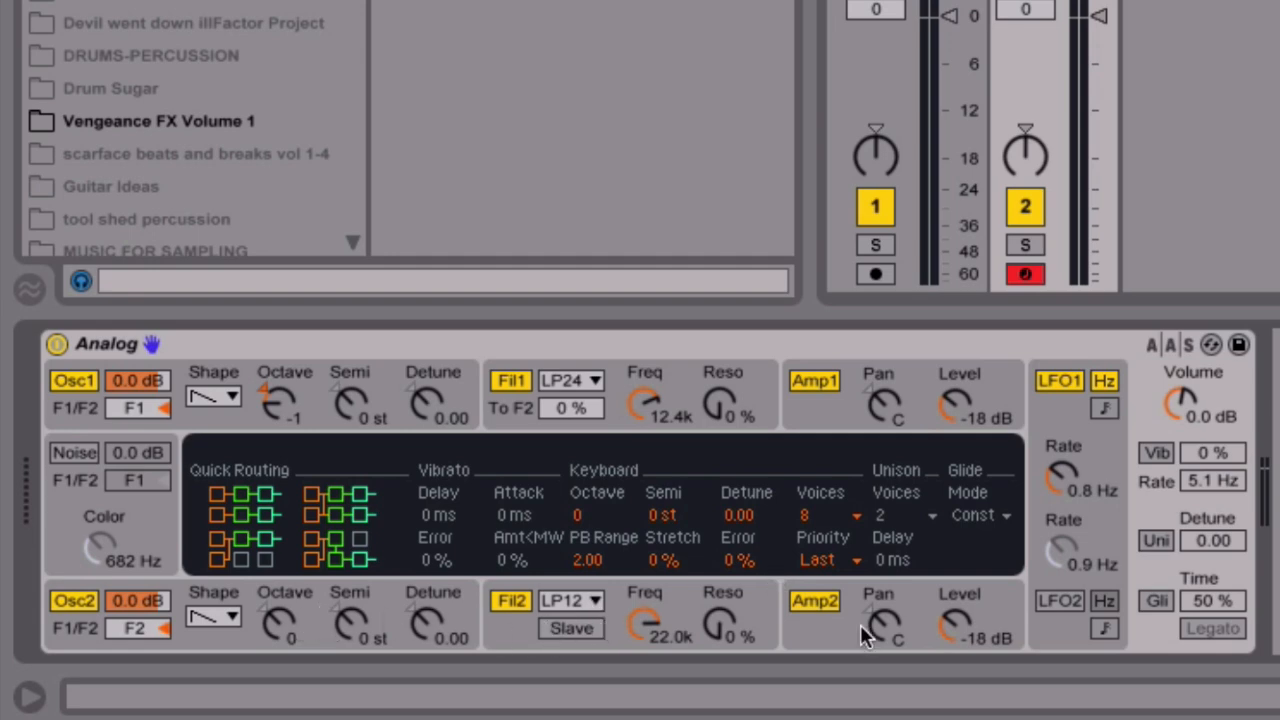
pyautogui.click(262, 553)
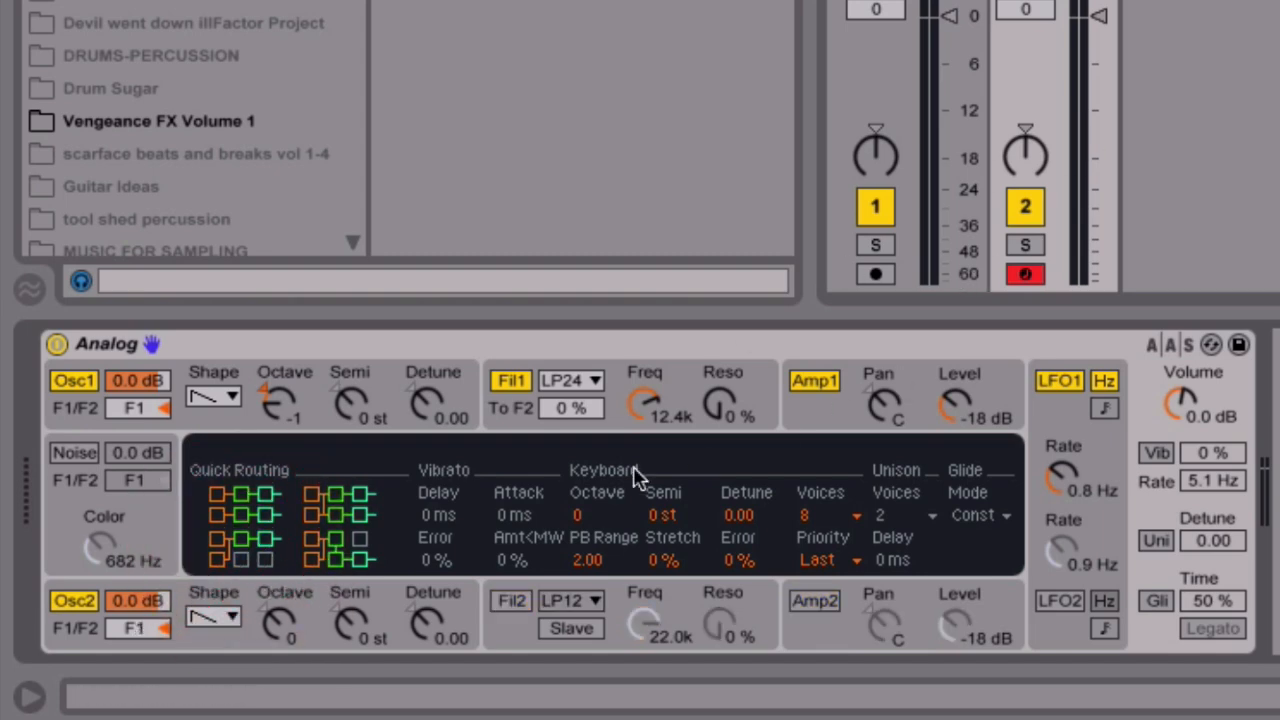
pyautogui.click(218, 554)
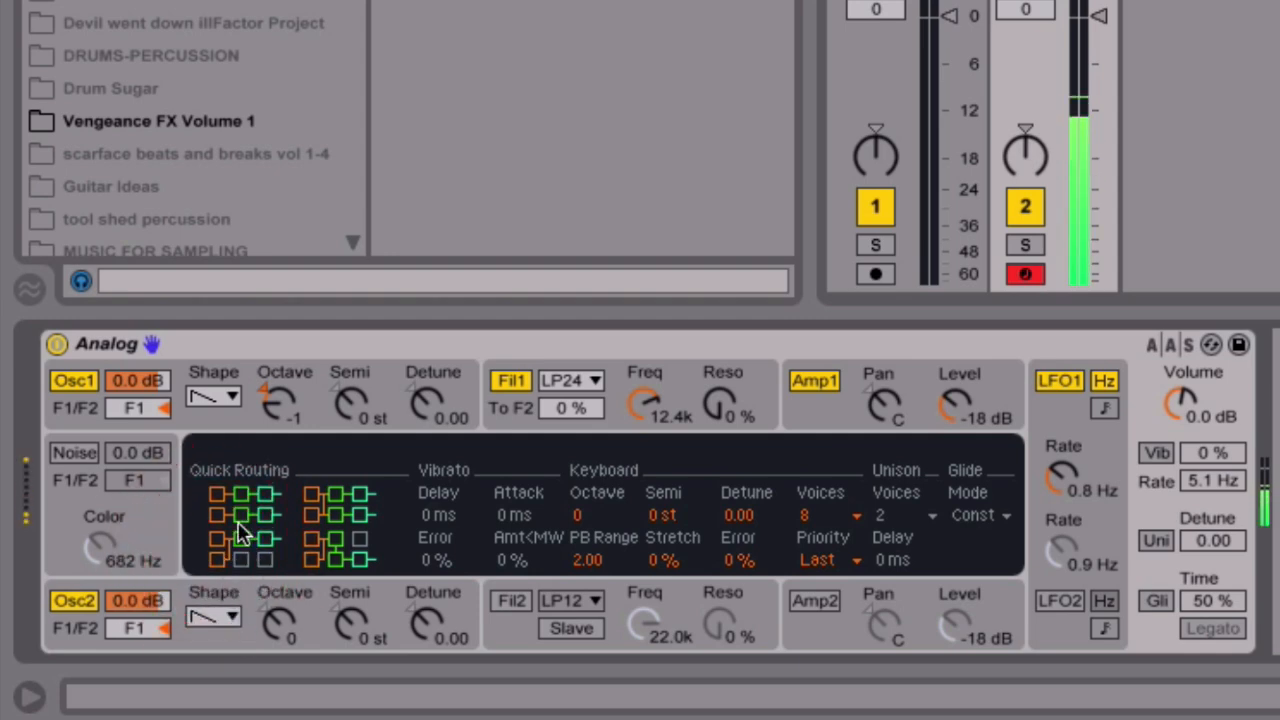
# Step: Turn off LFO1 and set Osc1's octave to 0
pyautogui.click(1068, 380)
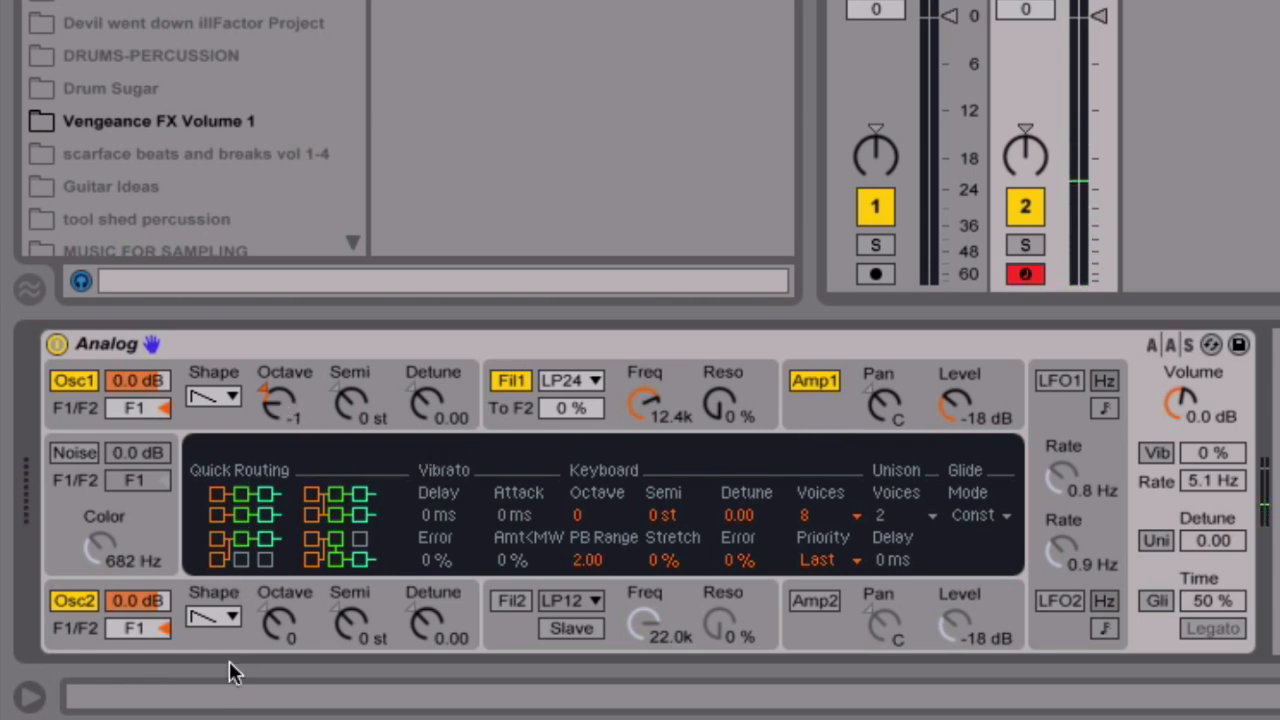
pyautogui.moveTo(275, 402); pyautogui.dragTo(276, 394)
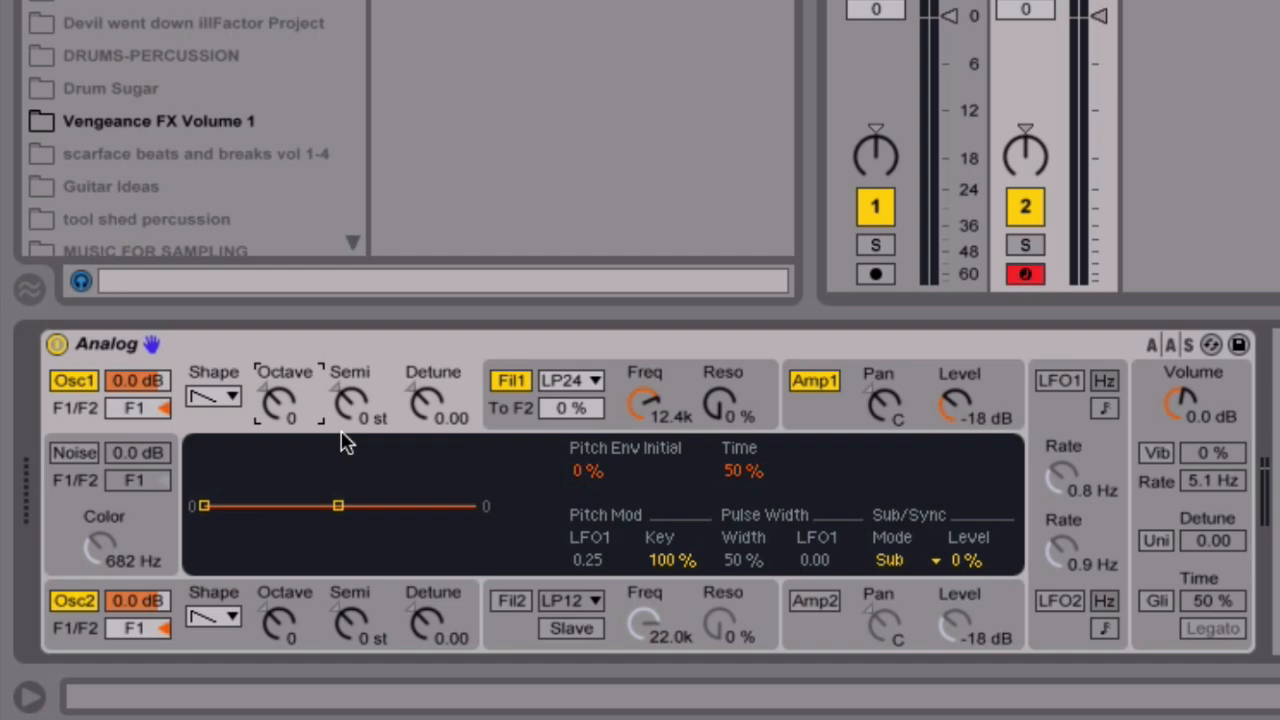
# Step: Raise Osc1's detune to about 0.51 against Osc2
pyautogui.click(430, 402)
pyautogui.moveTo(430, 402); pyautogui.dragTo(437, 408)
pyautogui.moveTo(432, 403); pyautogui.dragTo(432, 369)
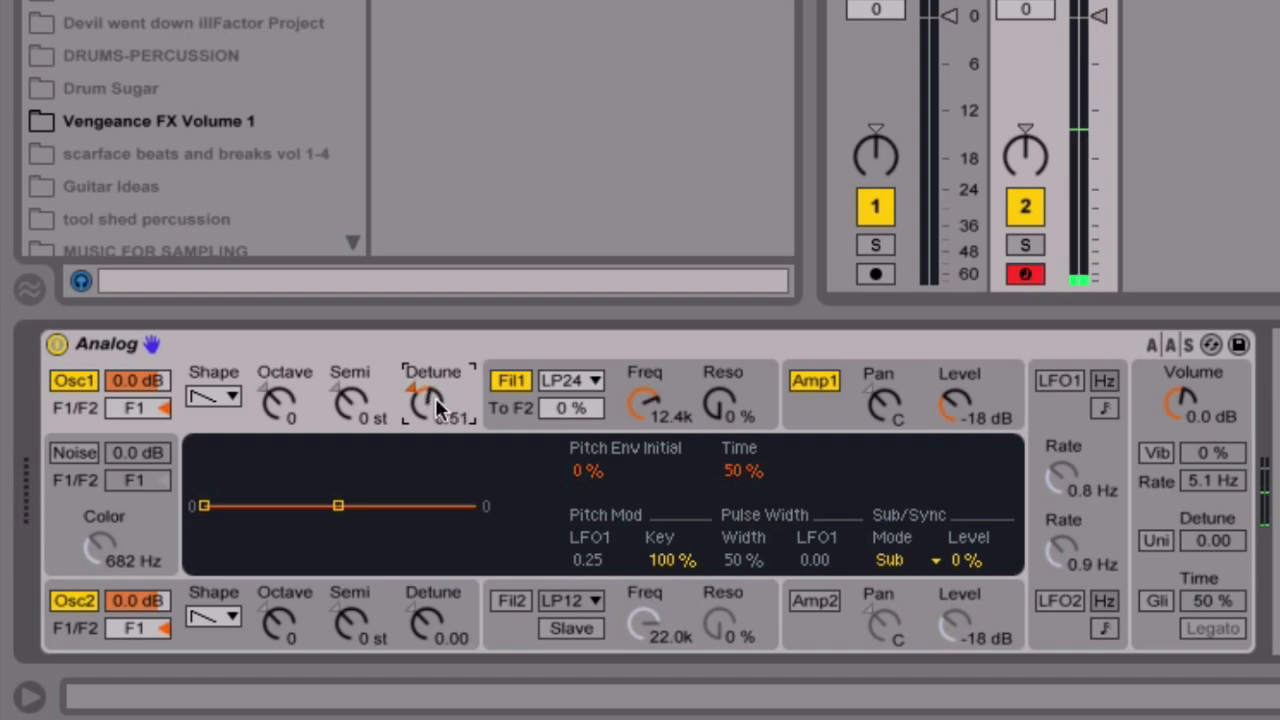